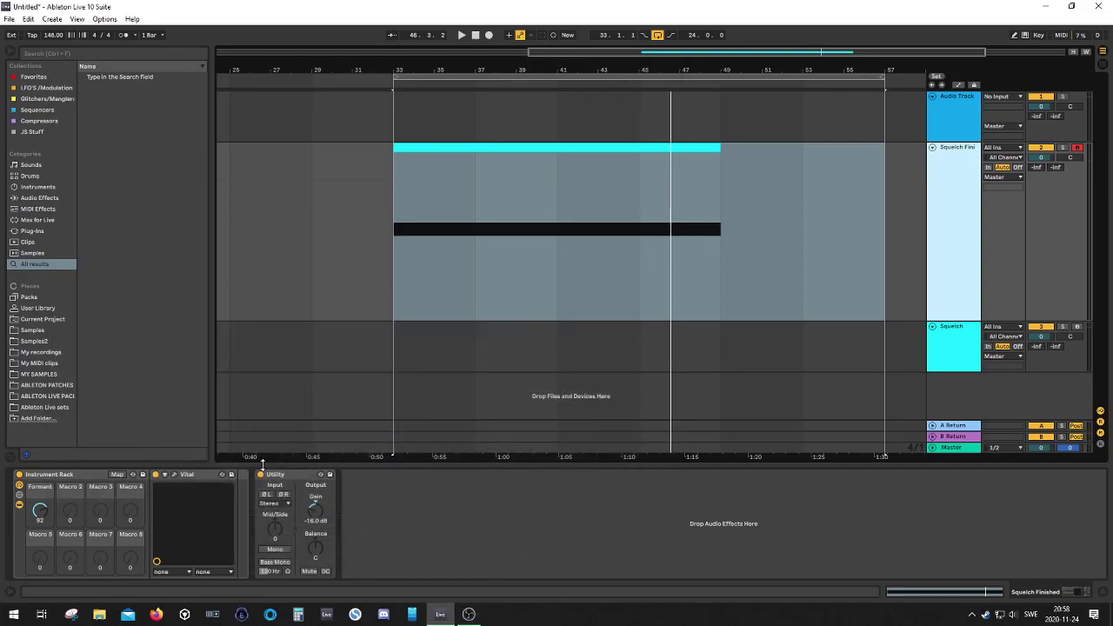
# Play the clip through the finished squelch patch and lower the rack's Formant macro to hear its effect
pyautogui.press('space')
pyautogui.moveTo(39, 511); pyautogui.dragTo(39, 534)
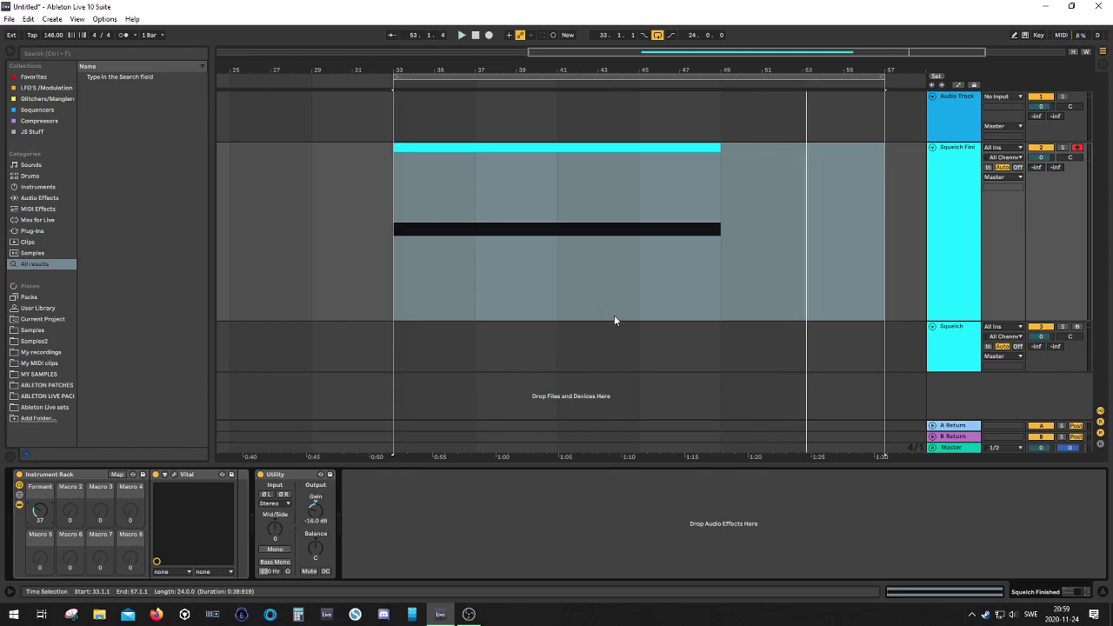
# Move the MIDI clip at bar 33 from the finished squelch track to the Squelch track
pyautogui.click(951, 336)
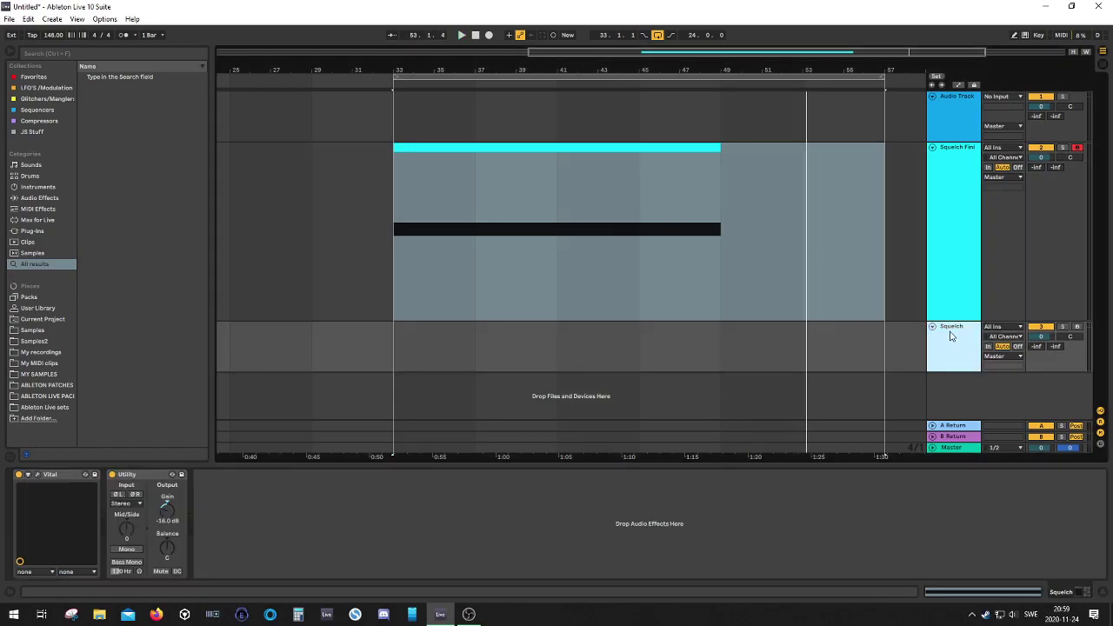
pyautogui.moveTo(605, 161); pyautogui.dragTo(668, 337)
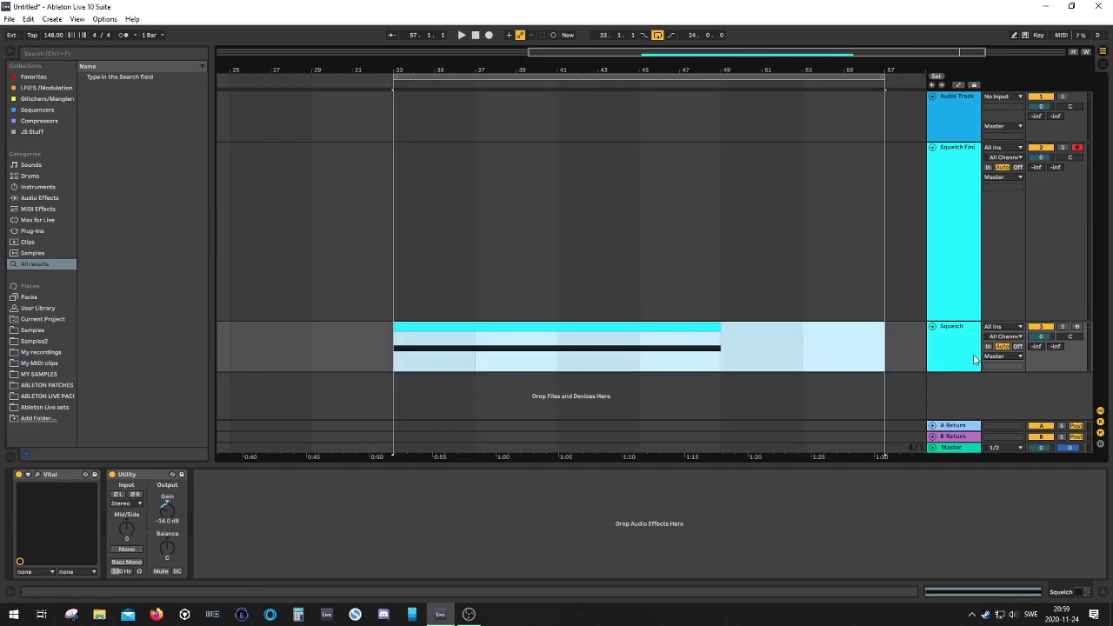
# Open the Vital instrument on the Squelch track and initialize its preset
pyautogui.doubleClick(951, 340)
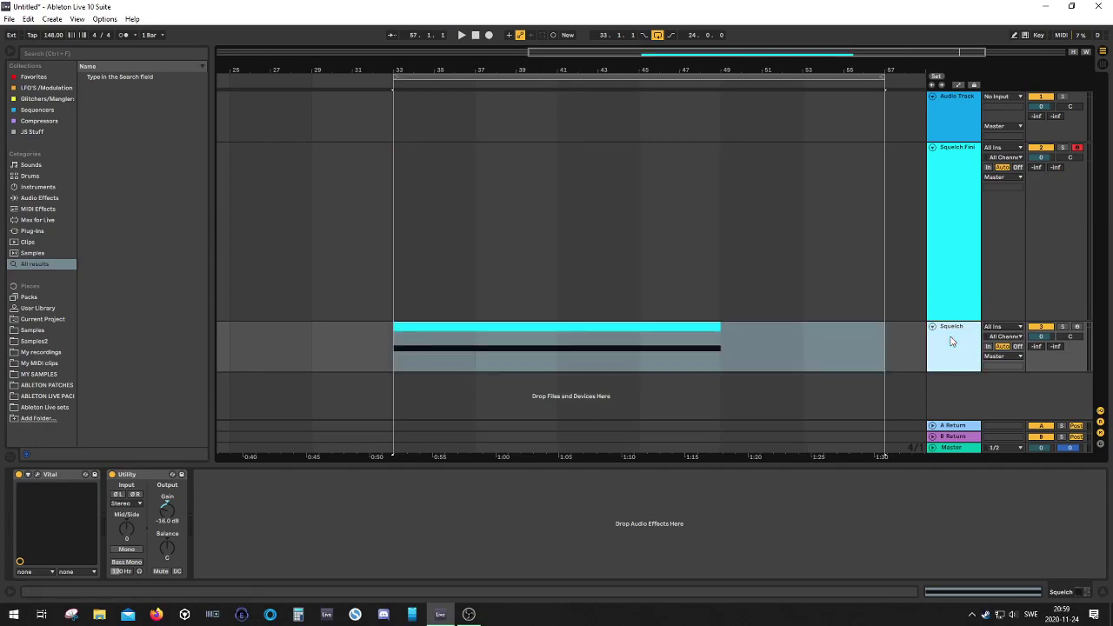
pyautogui.click(40, 474)
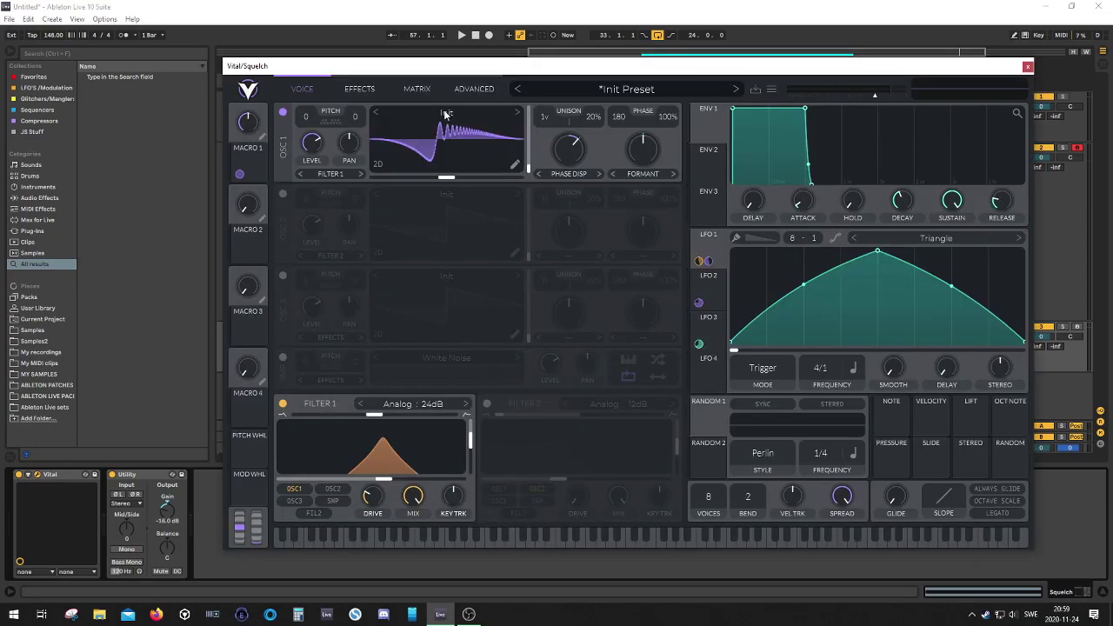
pyautogui.click(774, 90)
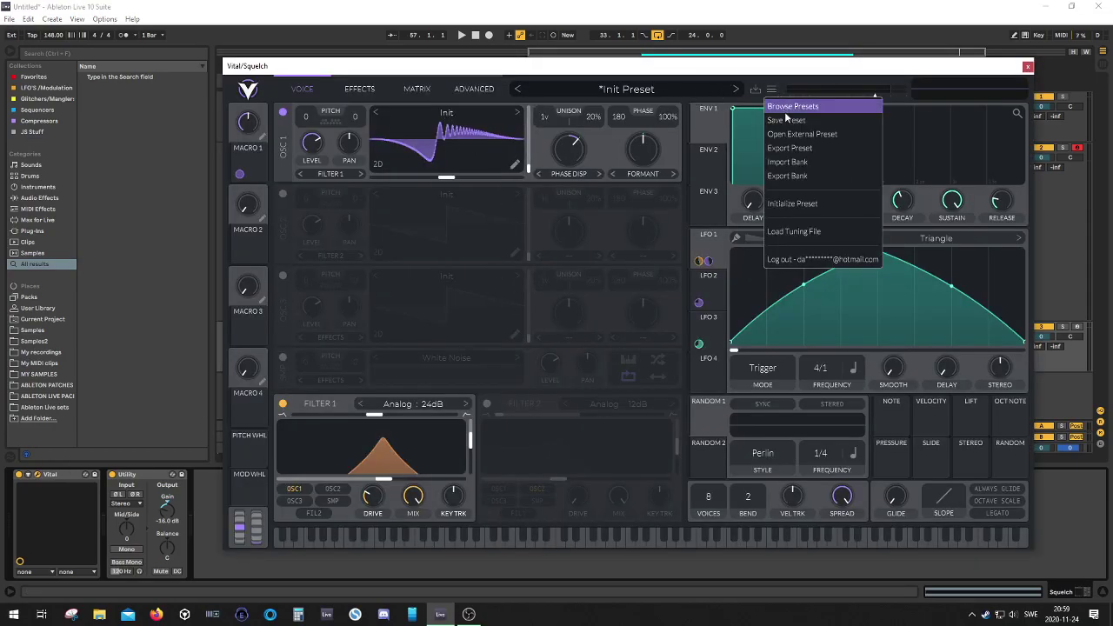
pyautogui.click(796, 205)
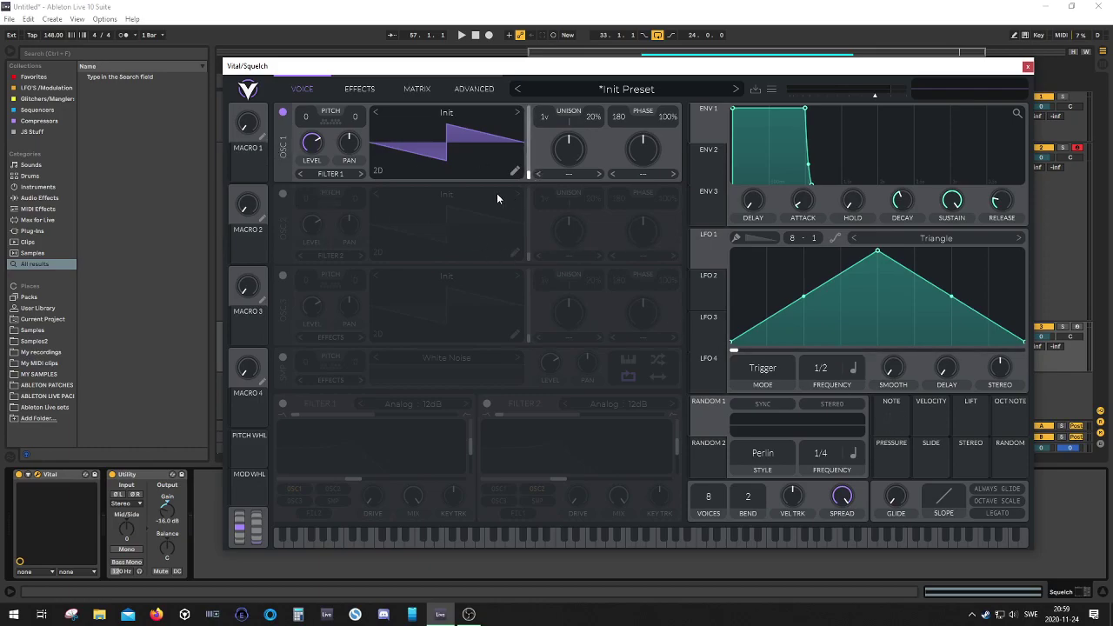
# Enable Filter 1 as a band-pass Analog 24dB filter and adjust its cutoff to slightly below 800 Hz
pyautogui.click(283, 404)
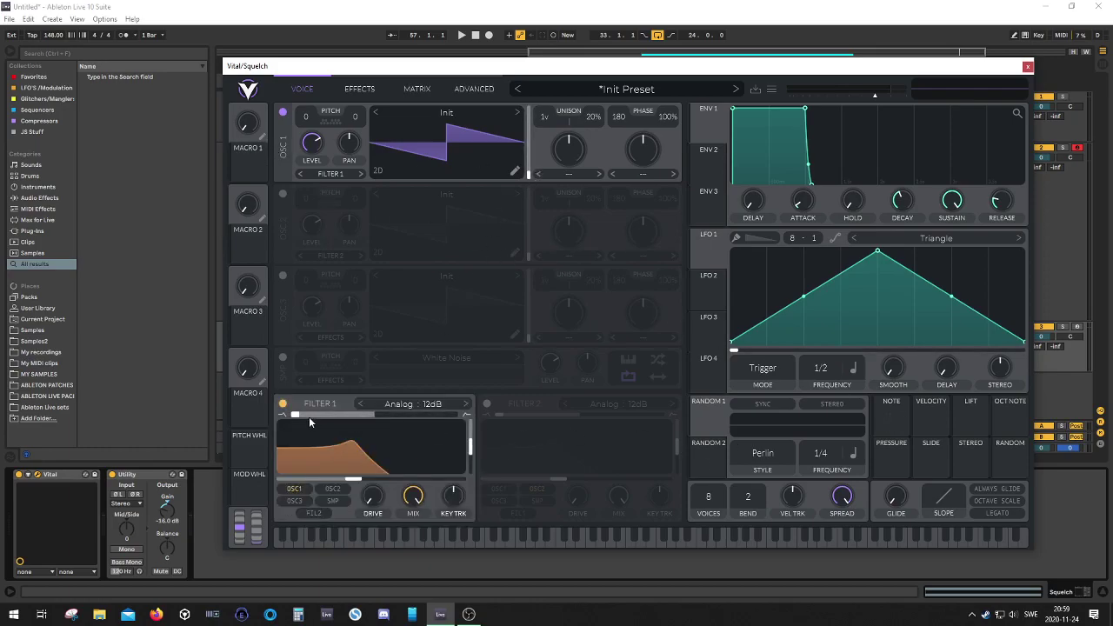
pyautogui.click(469, 405)
pyautogui.click(360, 483)
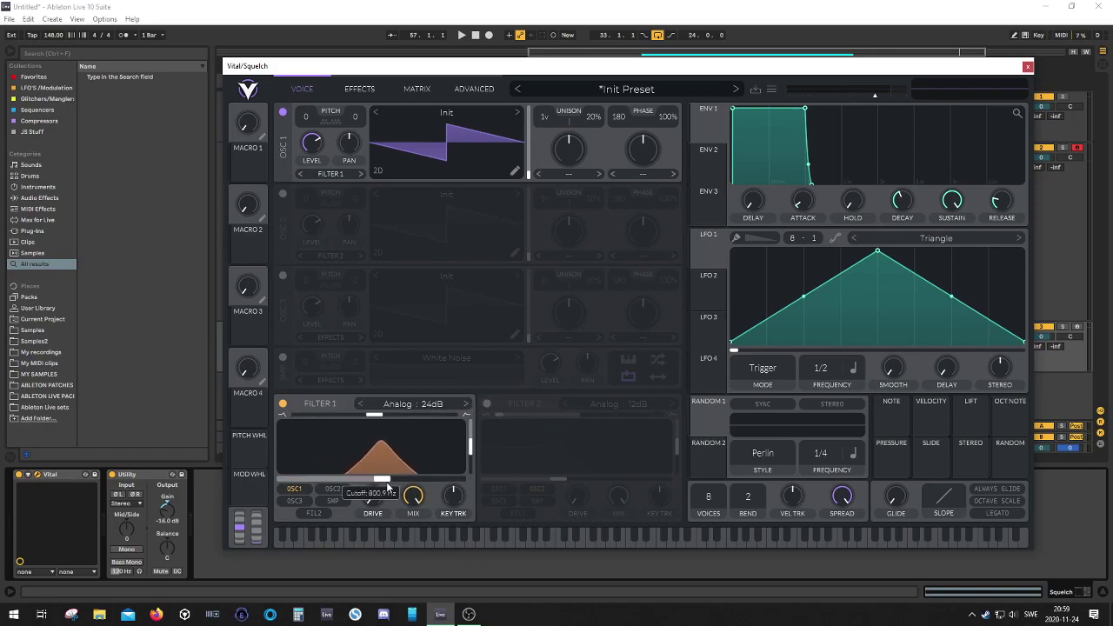
pyautogui.moveTo(375, 483); pyautogui.dragTo(372, 482)
# Assign LFO 1 to Filter 1's cutoff and oscillator 1's transpose, and arm the Squelch track
pyautogui.moveTo(709, 252); pyautogui.dragTo(376, 479)
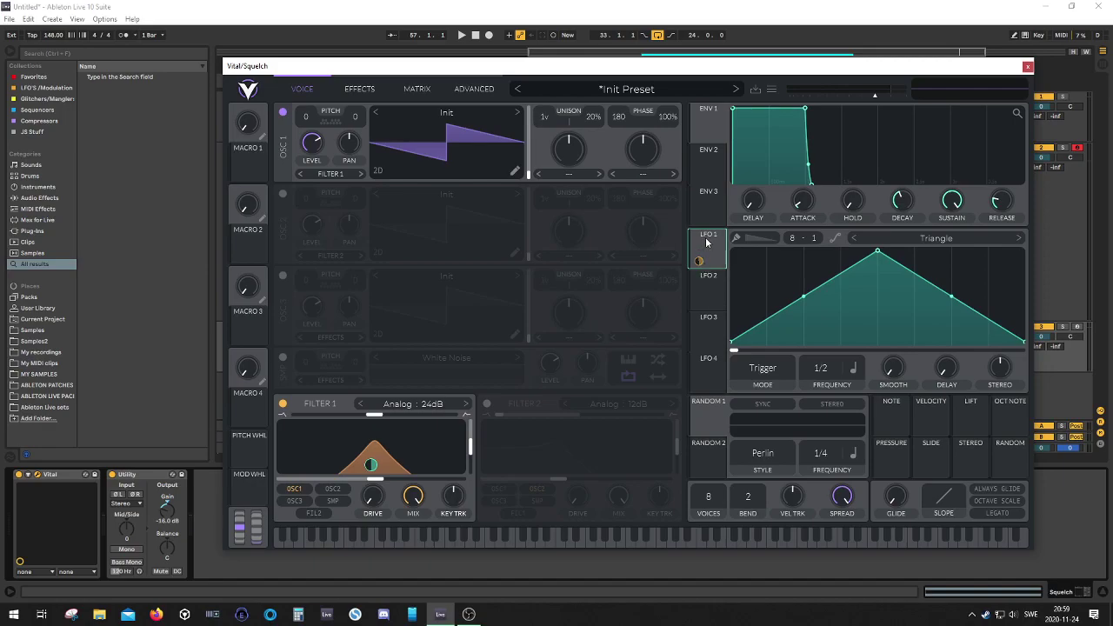
pyautogui.moveTo(709, 244); pyautogui.dragTo(309, 134)
pyautogui.moveTo(968, 71); pyautogui.dragTo(791, 83)
pyautogui.click(1077, 327)
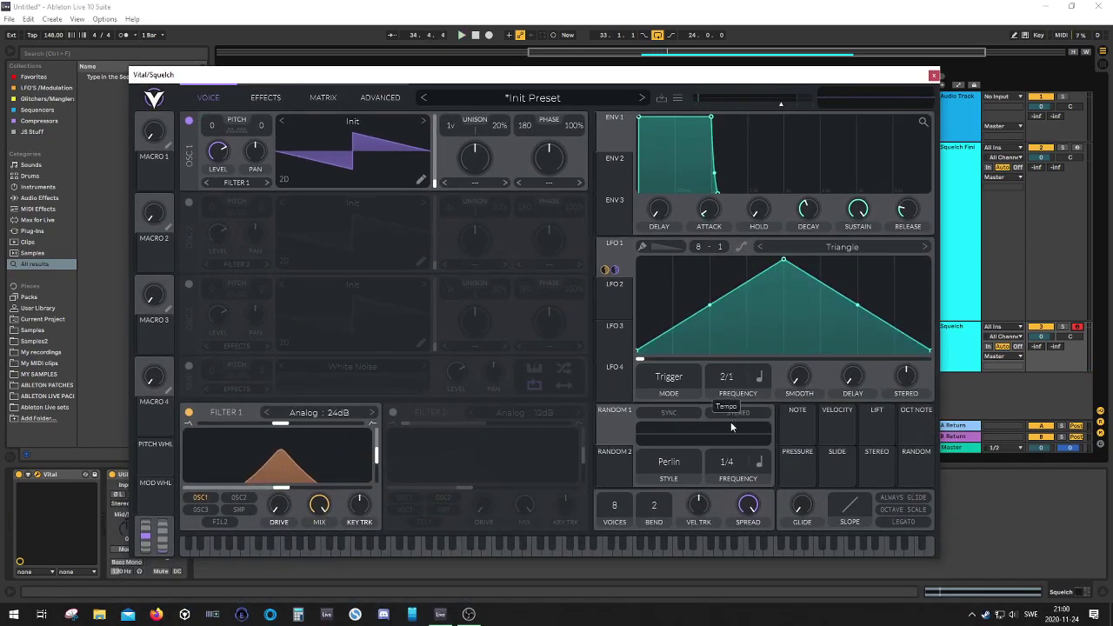
# Set LFO 1's frequency to 4/1 and bend both slopes of its triangle upward into a rounded dome
pyautogui.moveTo(729, 450); pyautogui.dragTo(728, 436)
pyautogui.press('space')
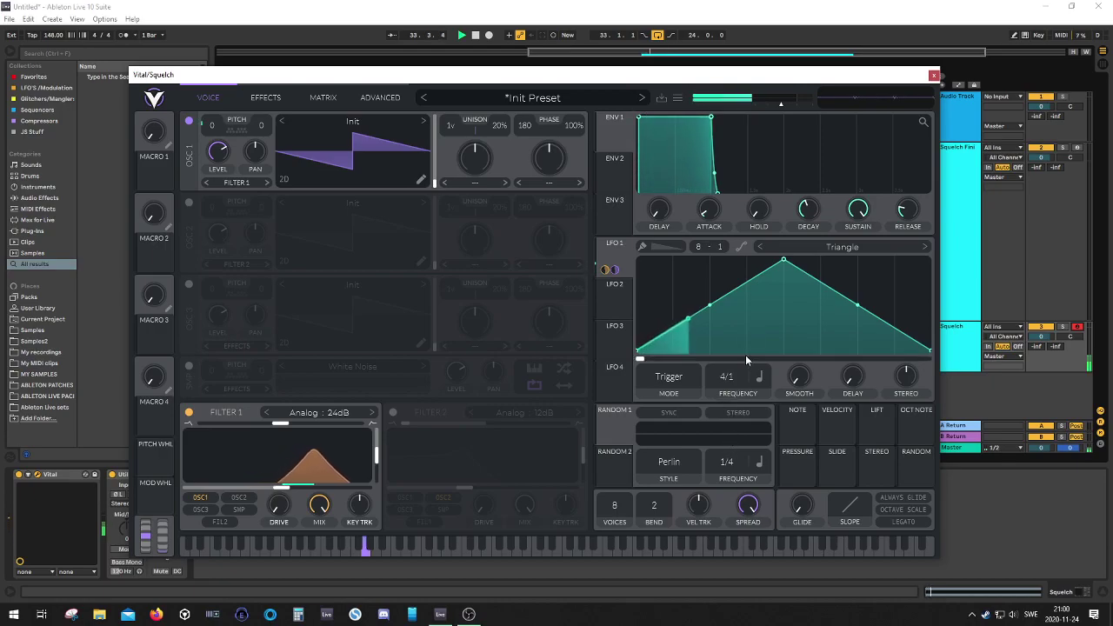
pyautogui.moveTo(711, 309); pyautogui.dragTo(709, 277)
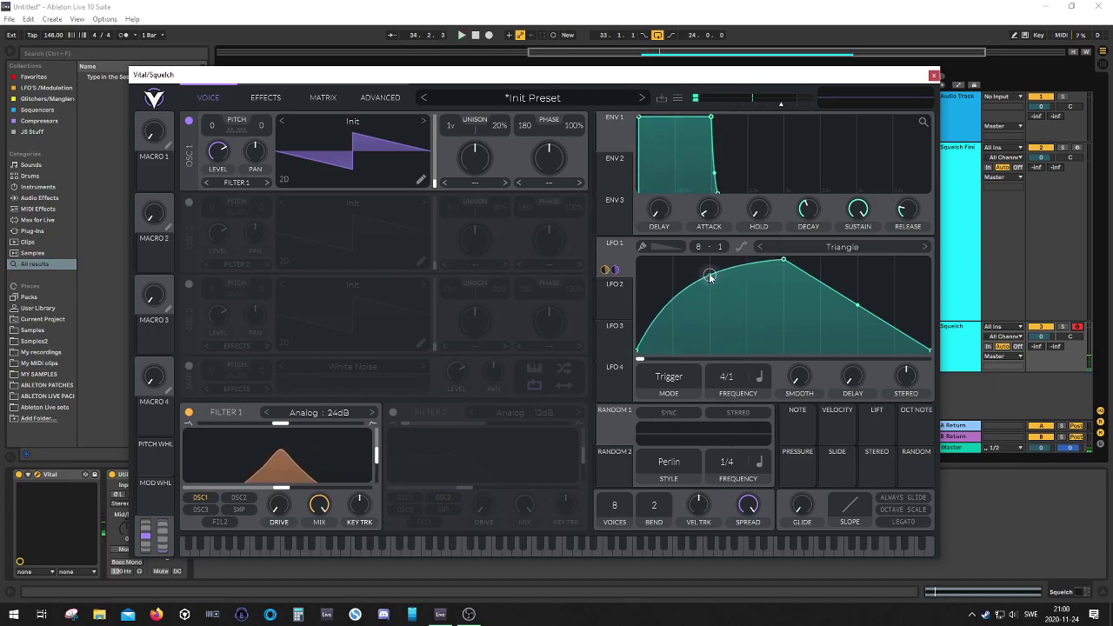
pyautogui.moveTo(862, 311); pyautogui.dragTo(860, 278)
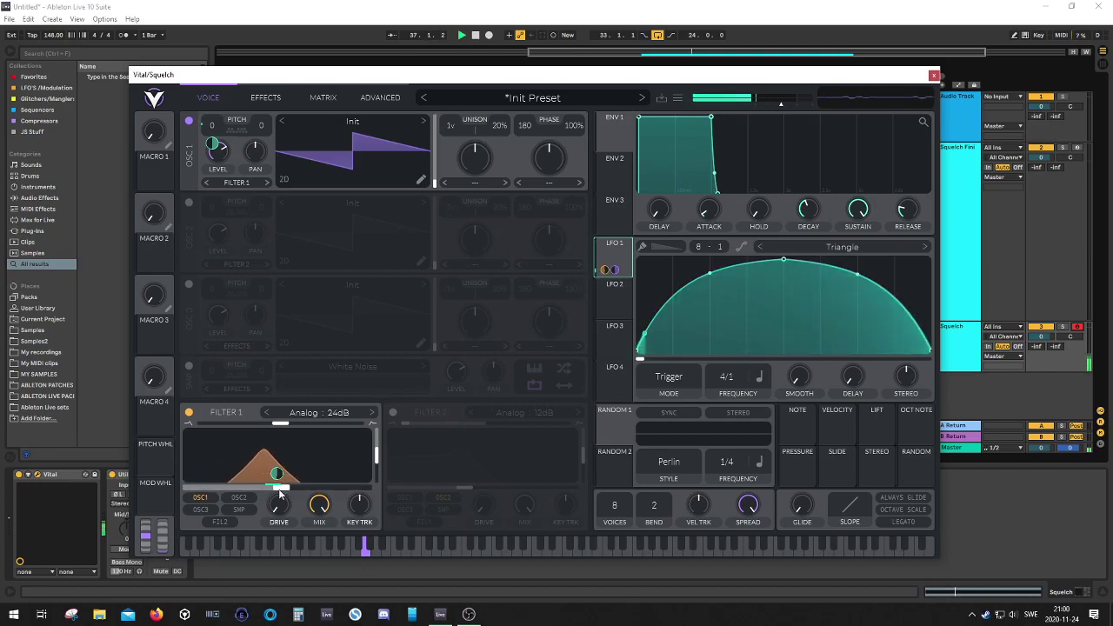
# Make LFO 1's modulations of Filter 1's cutoff and oscillator 1's transpose bipolar
pyautogui.rightClick(280, 460)
pyautogui.click(310, 495)
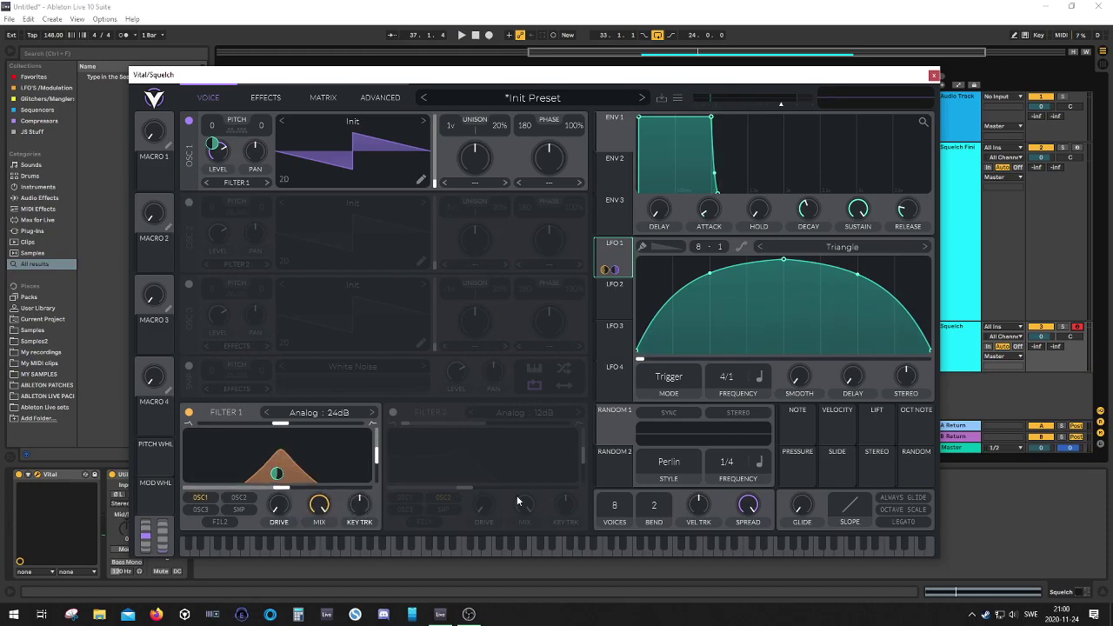
pyautogui.rightClick(202, 140)
pyautogui.click(288, 180)
# Adjust Filter 1's cutoff and LFO 1's modulation amounts for cutoff and oscillator 1 transpose while the clip plays
pyautogui.press('space')
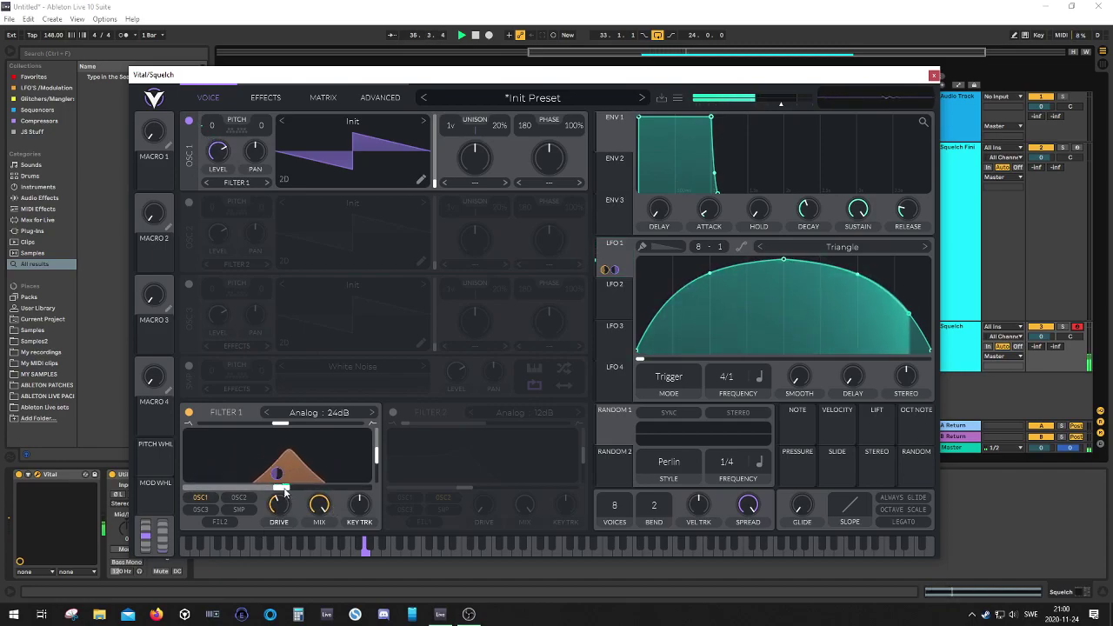
pyautogui.moveTo(280, 488); pyautogui.dragTo(301, 492)
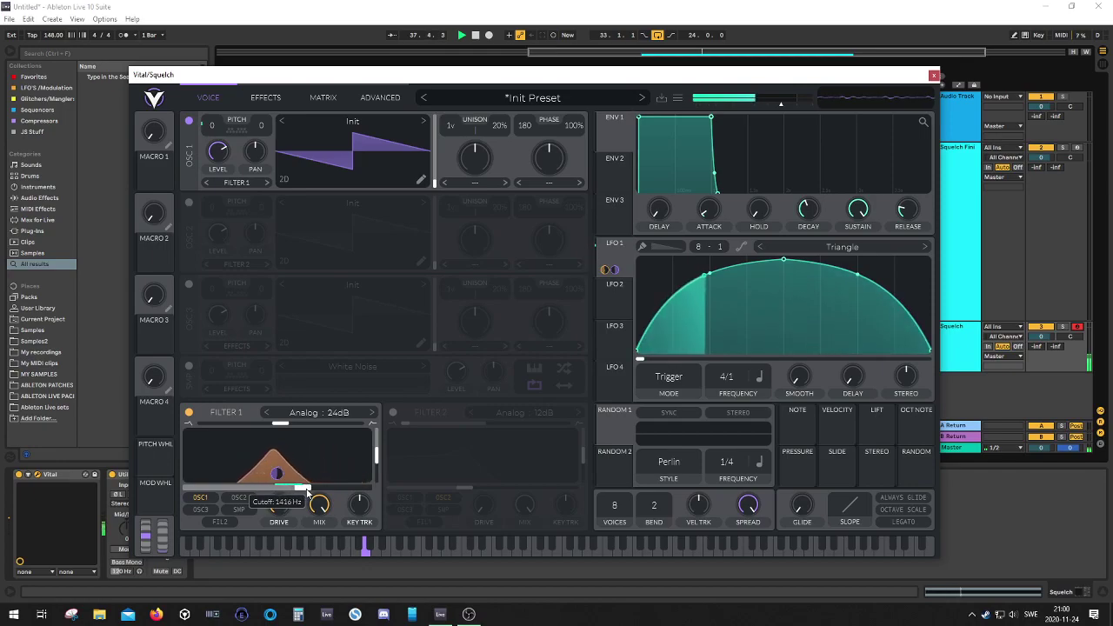
pyautogui.moveTo(606, 271)
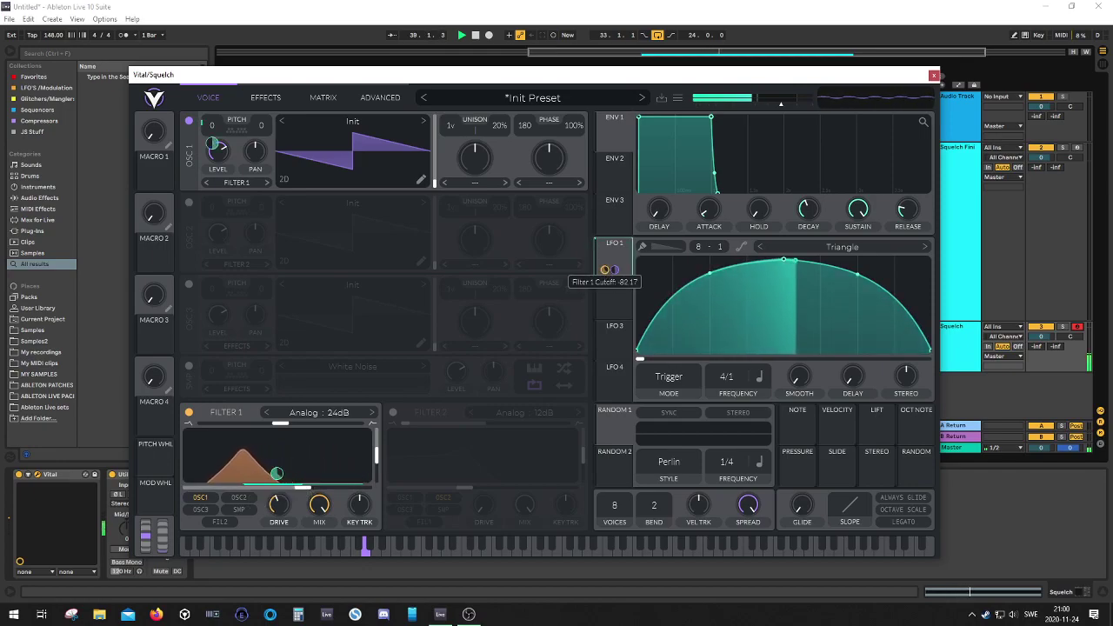
pyautogui.moveTo(605, 270); pyautogui.dragTo(606, 198)
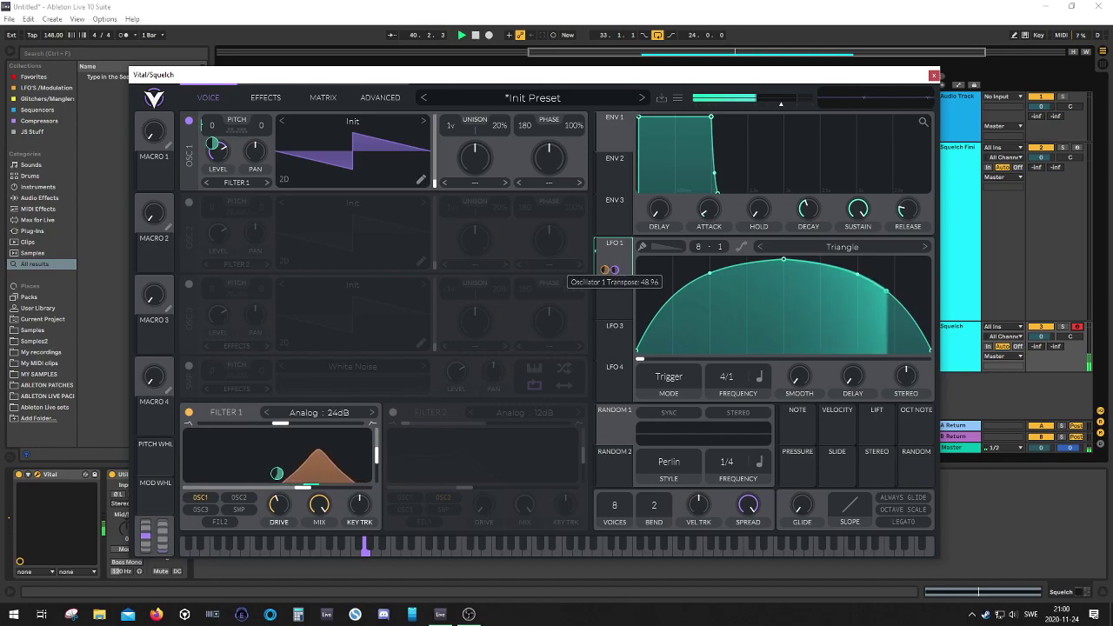
pyautogui.moveTo(615, 270); pyautogui.dragTo(615, 223)
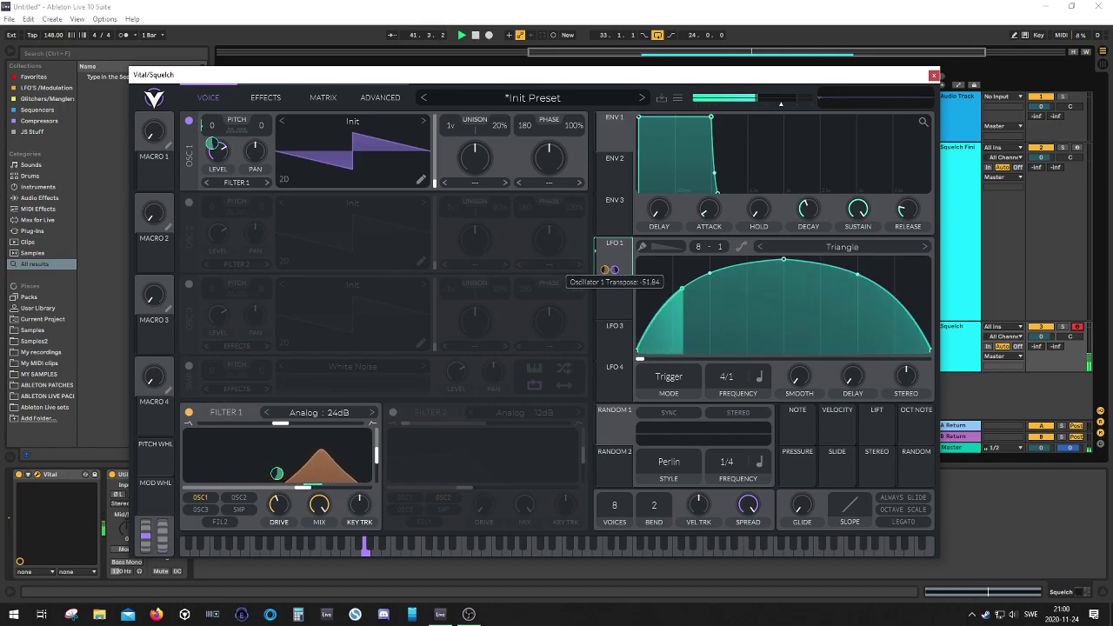
pyautogui.moveTo(306, 492); pyautogui.dragTo(286, 495)
pyautogui.moveTo(277, 473)
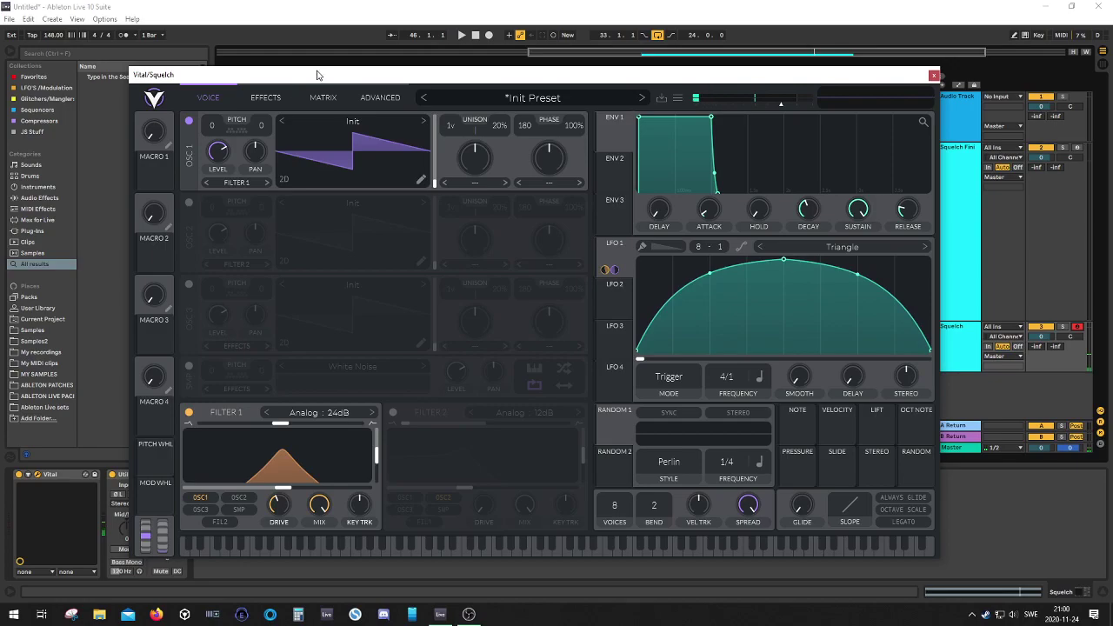
pyautogui.press('space')
# Set oscillator 1's spectral morph to Phase Disperse and raise its amount during playback
pyautogui.click(471, 180)
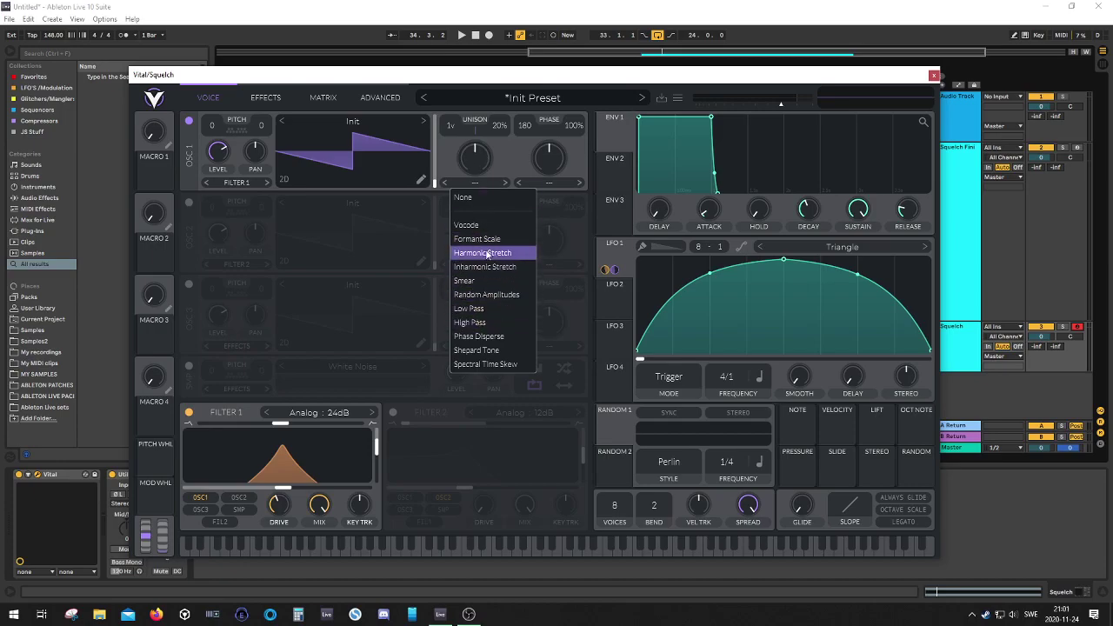
pyautogui.click(480, 337)
pyautogui.press('space')
pyautogui.moveTo(484, 169); pyautogui.dragTo(492, 133)
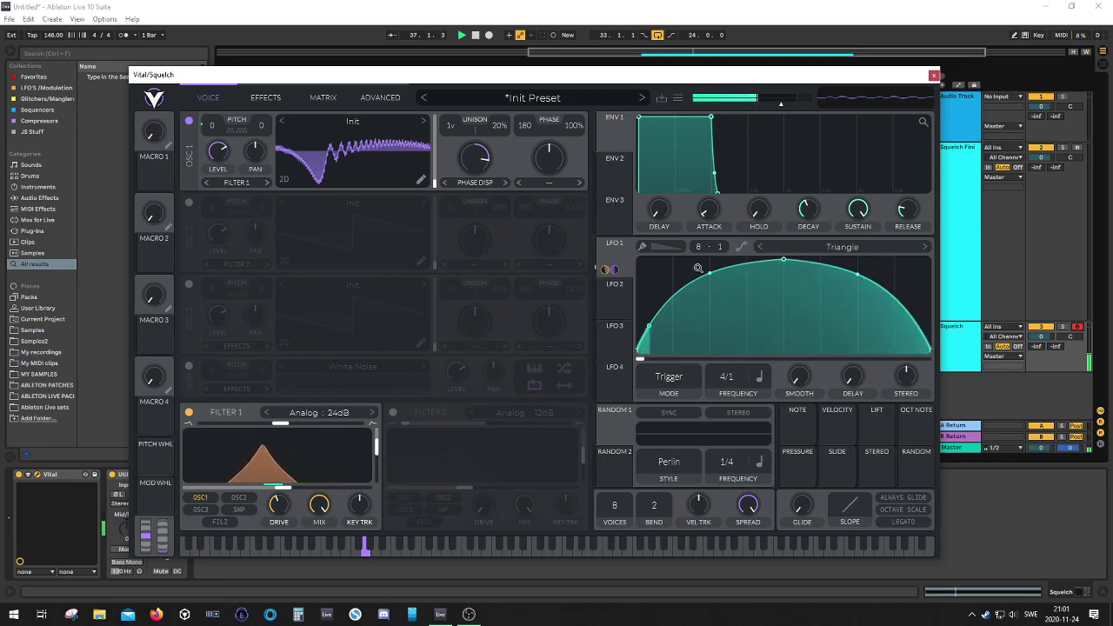
# Flatten both curved slopes of LFO 1 to a gentler arc
pyautogui.moveTo(710, 276); pyautogui.dragTo(709, 287)
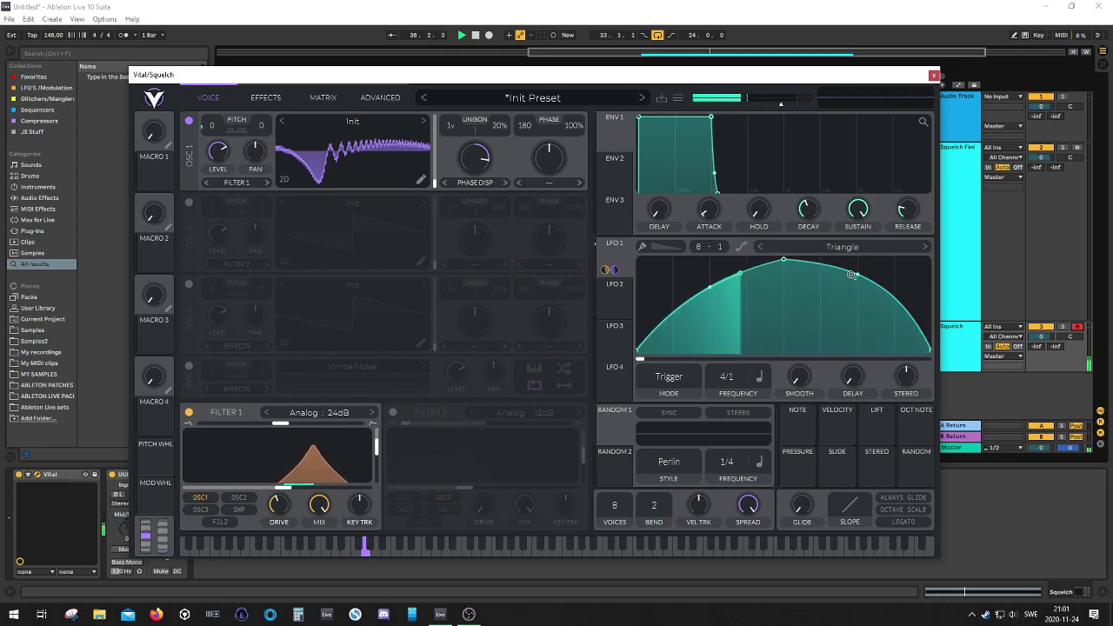
pyautogui.moveTo(856, 274); pyautogui.dragTo(845, 296)
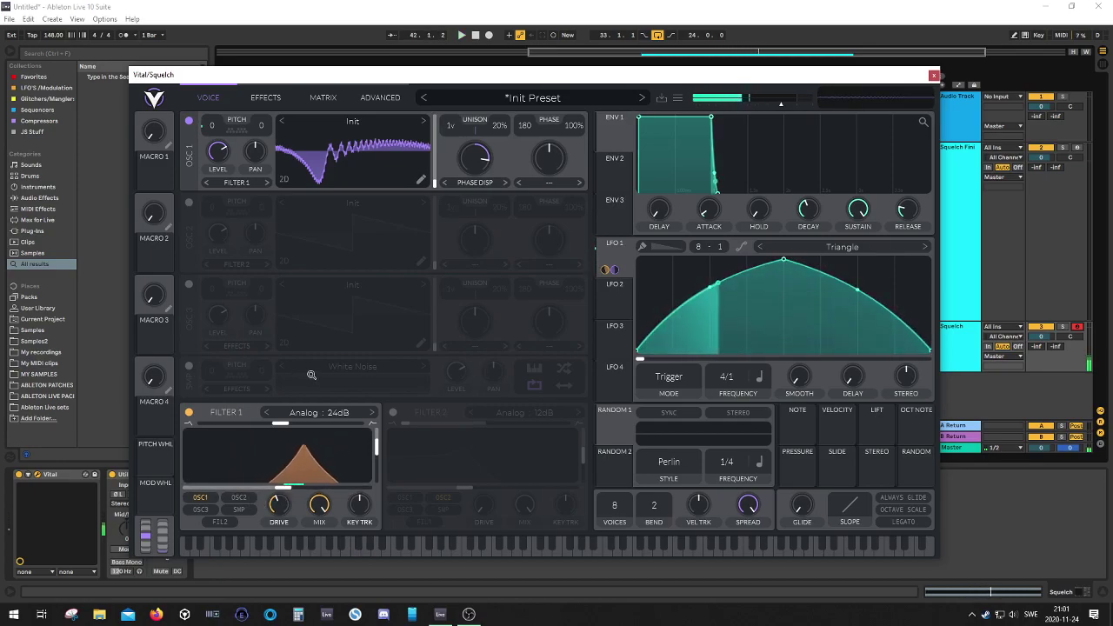
# Enable Vital's Multiband Compressor effect and play the clip through it
pyautogui.click(266, 98)
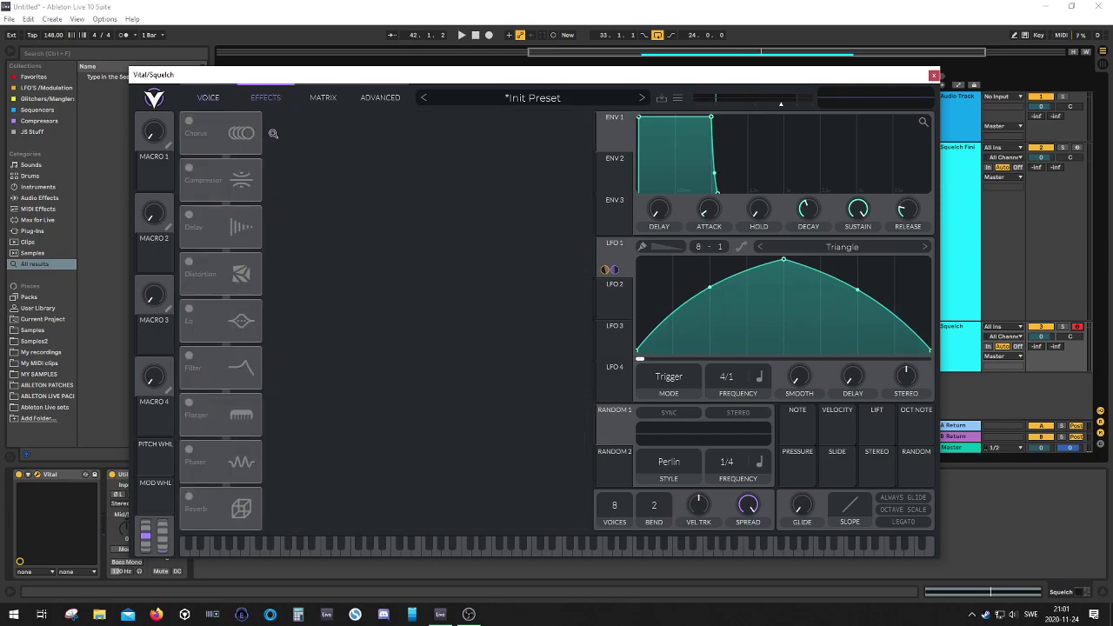
pyautogui.click(186, 170)
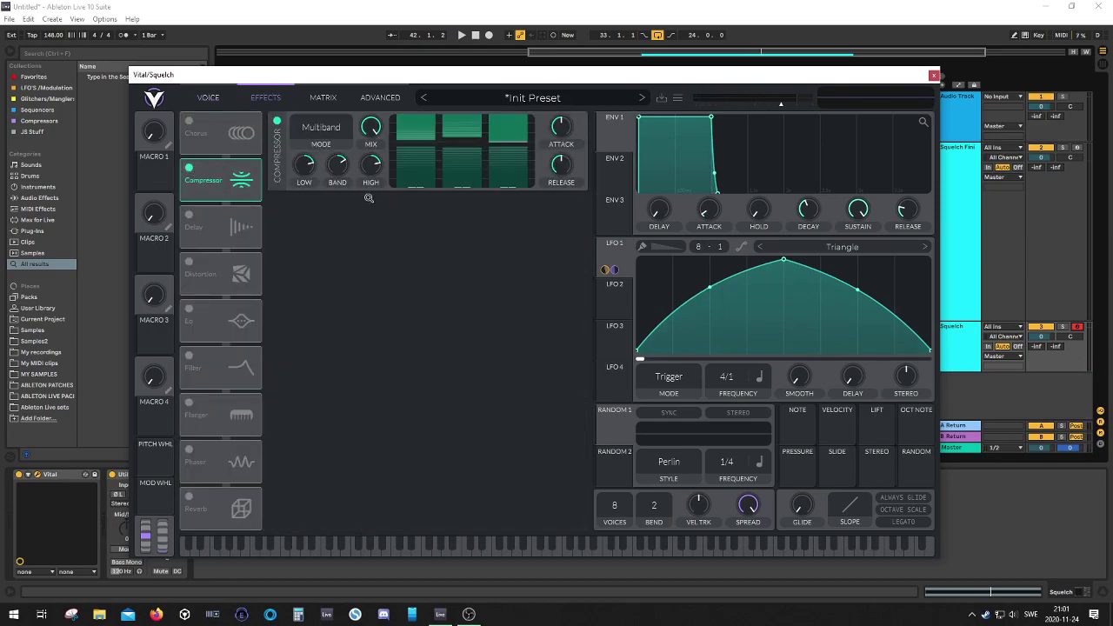
pyautogui.press('space')
# Enable the EQ effect, switch its low band to high-pass, and place the cutoff around 60 Hz with slightly reduced gain
pyautogui.click(192, 323)
pyautogui.press('space')
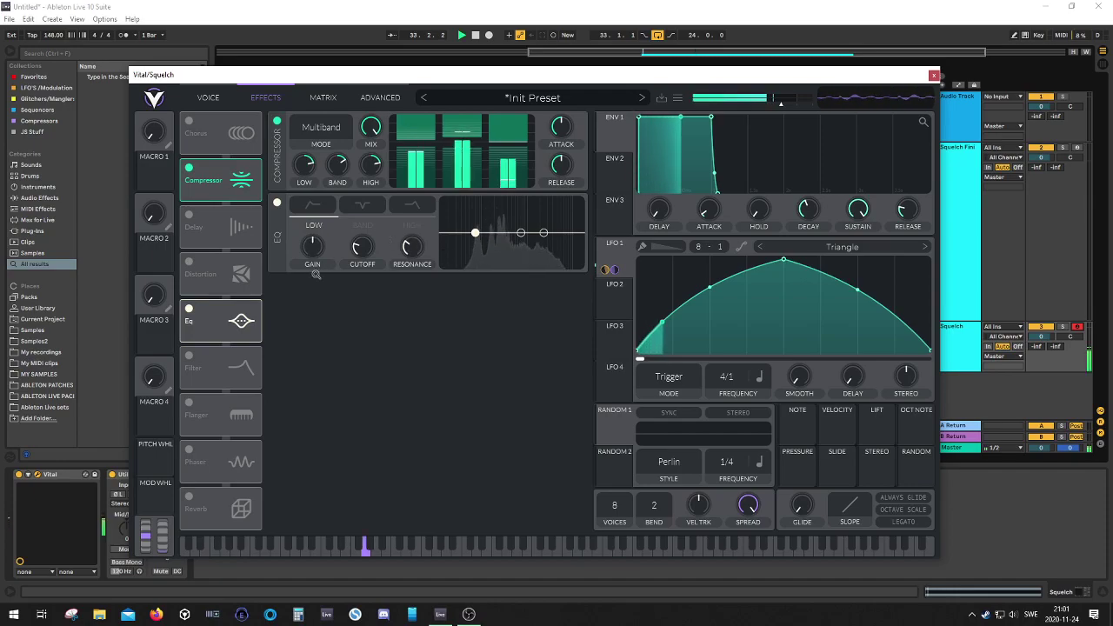
pyautogui.click(312, 205)
pyautogui.press('space')
pyautogui.moveTo(475, 233); pyautogui.dragTo(474, 237)
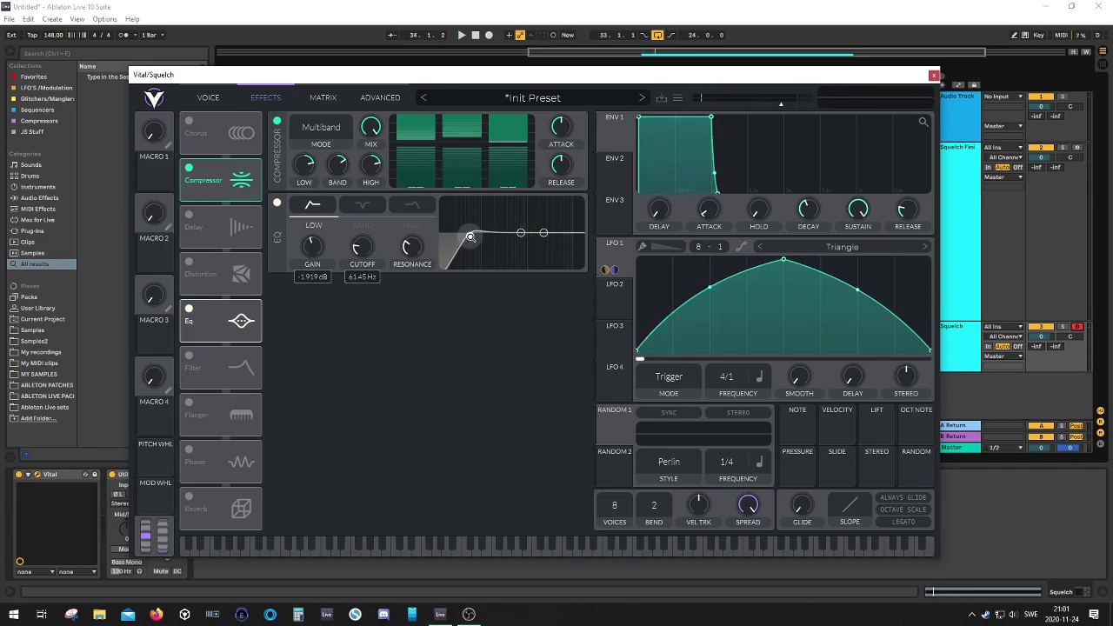
pyautogui.press('space')
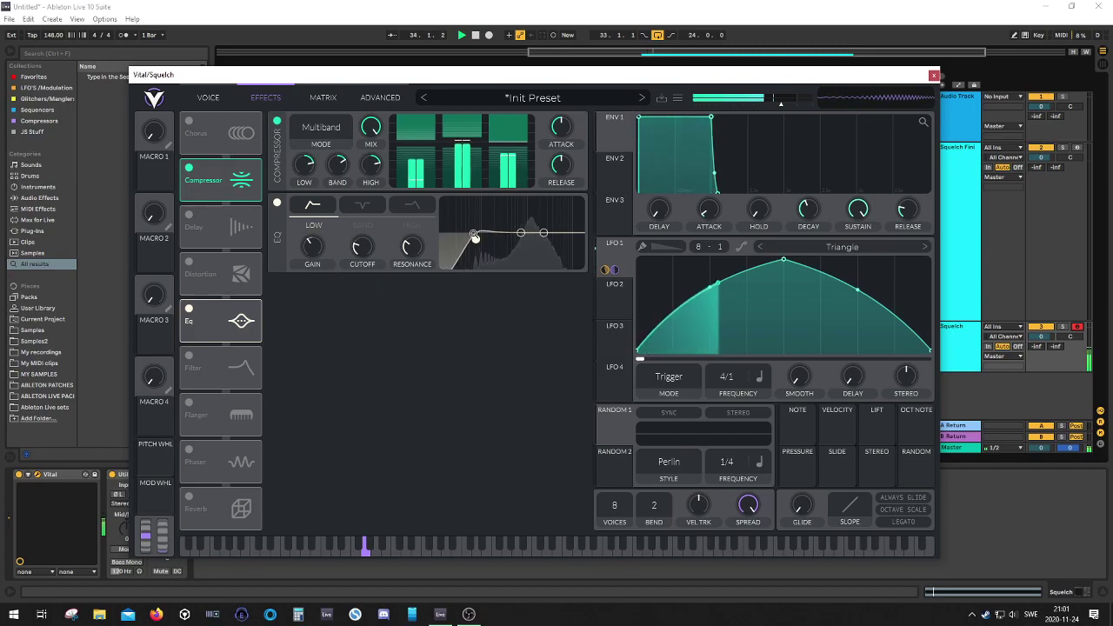
pyautogui.moveTo(474, 234); pyautogui.dragTo(468, 238)
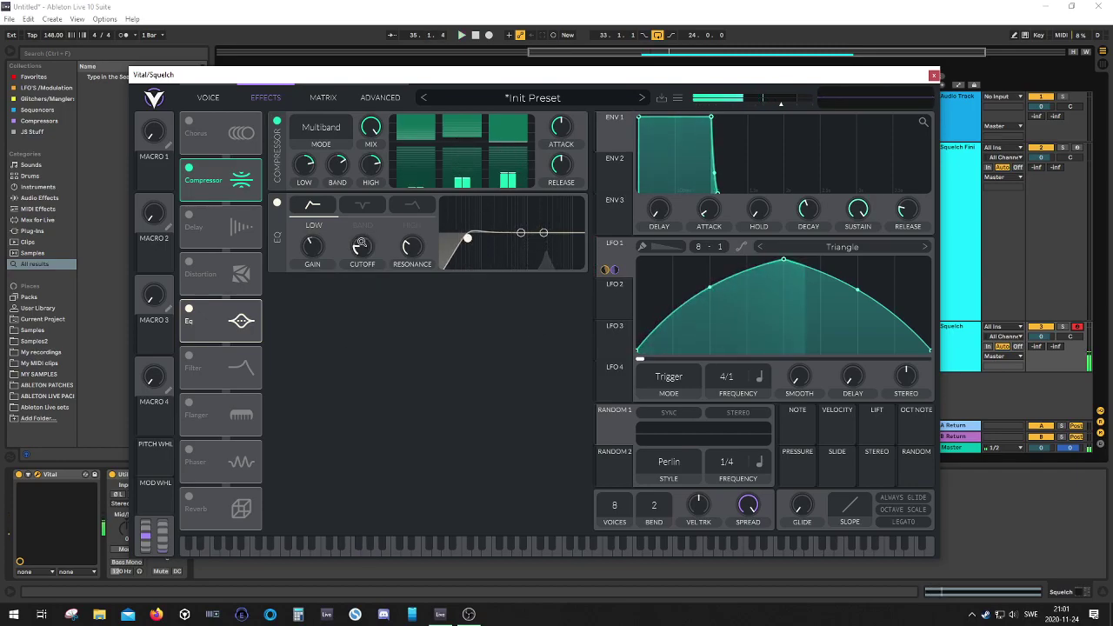
# Move LFO 2's triangle peak to the end of its cycle to form a rising ramp
pyautogui.click(207, 97)
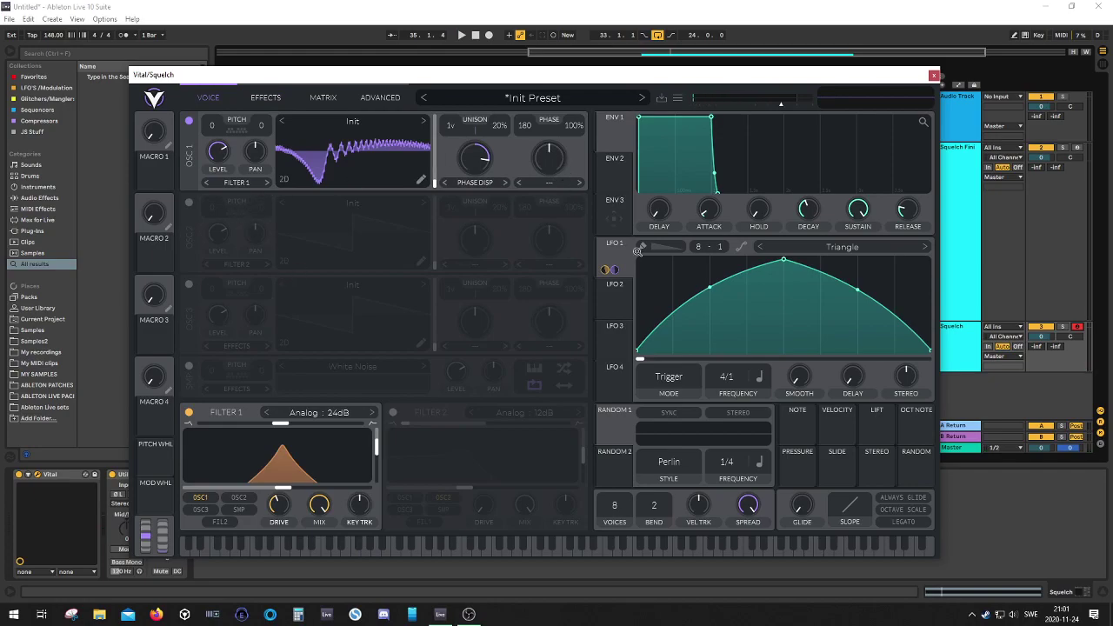
pyautogui.click(614, 315)
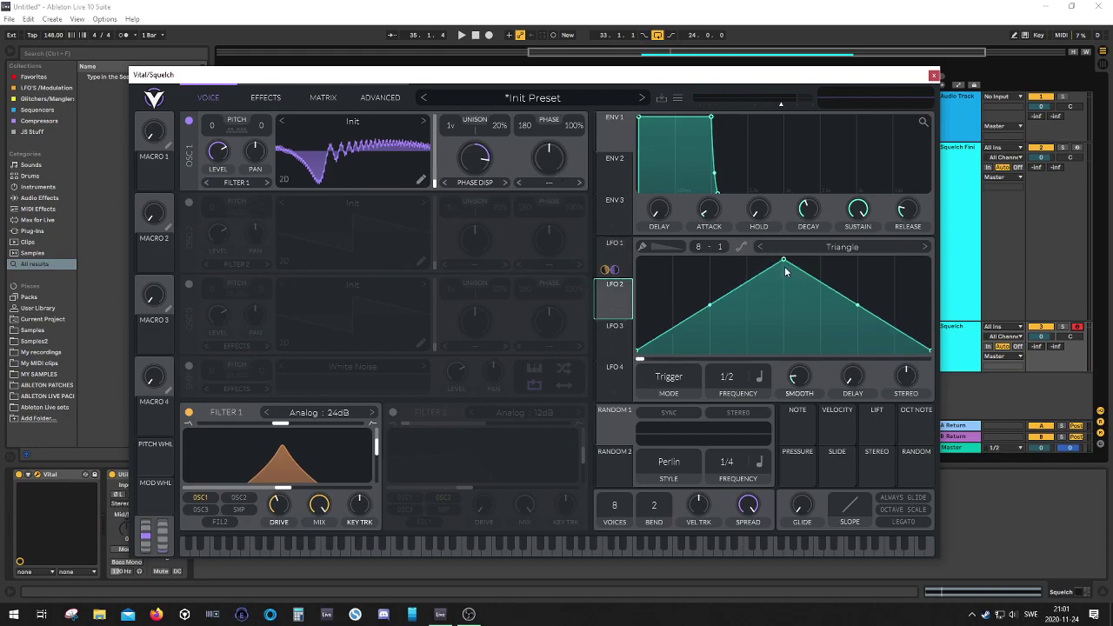
pyautogui.moveTo(784, 268); pyautogui.dragTo(933, 247)
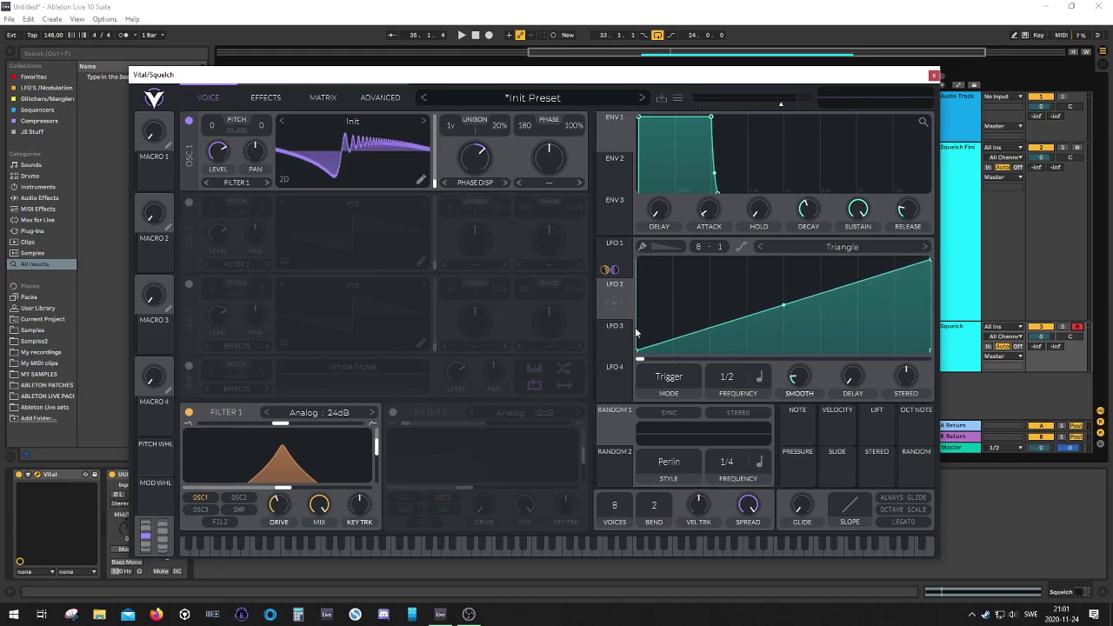
# Assign LFO 2 to oscillator 1's Phase Disperse amount and move its peak to the middle of the cycle
pyautogui.moveTo(620, 303); pyautogui.dragTo(523, 263)
pyautogui.moveTo(483, 157); pyautogui.dragTo(483, 158)
pyautogui.rightClick(476, 197)
pyautogui.moveTo(930, 259); pyautogui.dragTo(785, 259)
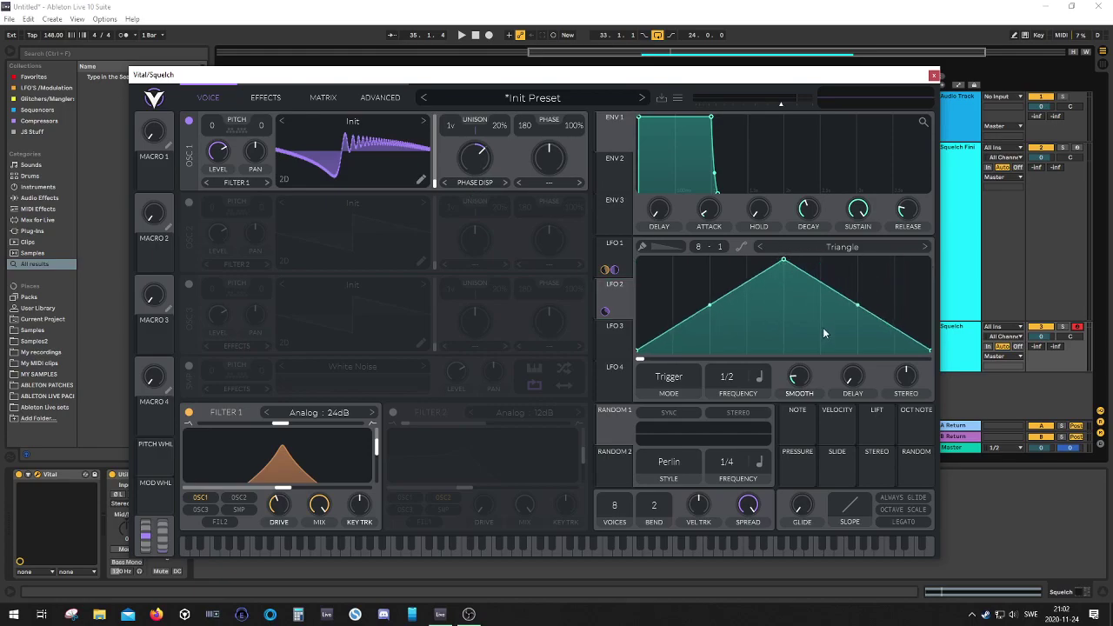
# Switch LFO 2's frequency from tempo sync to seconds and play the clip
pyautogui.click(757, 381)
pyautogui.click(776, 399)
pyautogui.press('space')
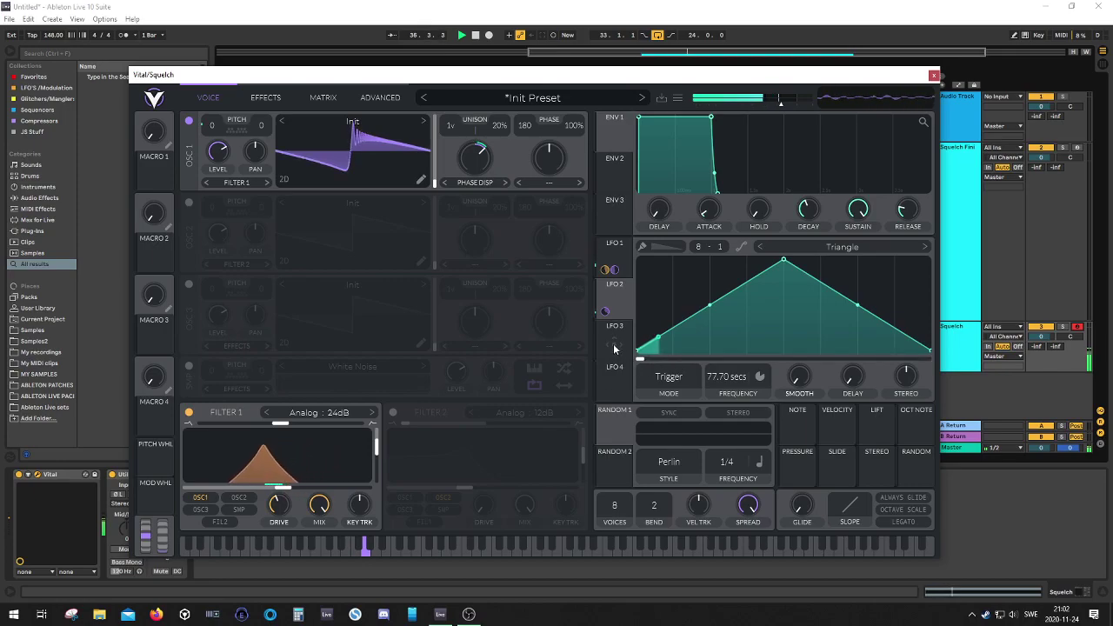
# Move LFO 3's triangle peak to about seven eighths of the cycle and set its frequency to 4/1
pyautogui.click(615, 345)
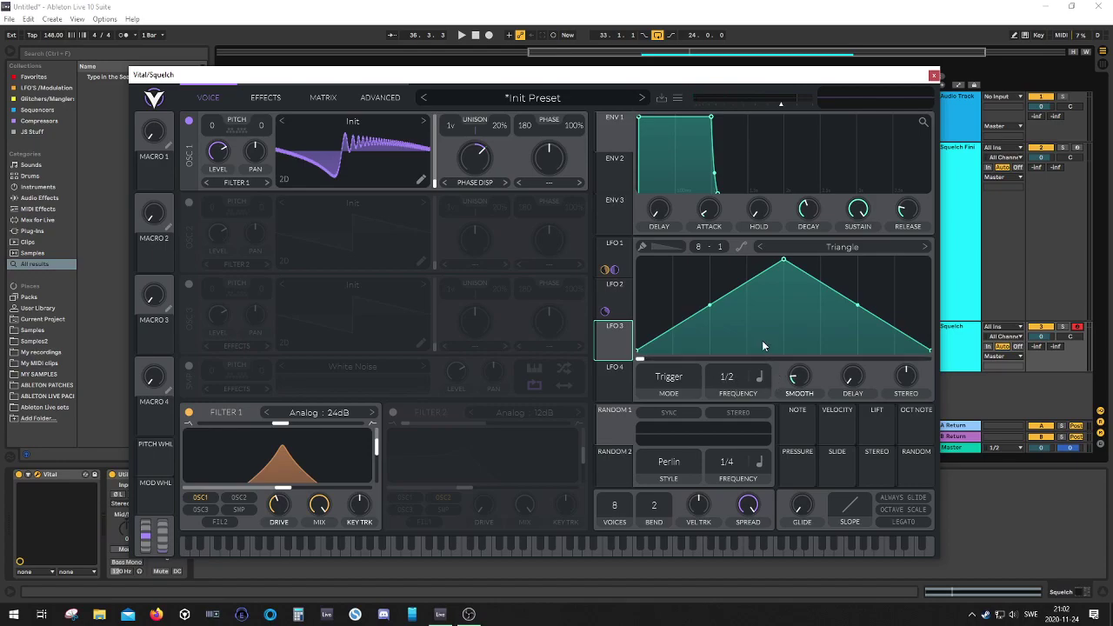
pyautogui.moveTo(783, 261); pyautogui.dragTo(900, 261)
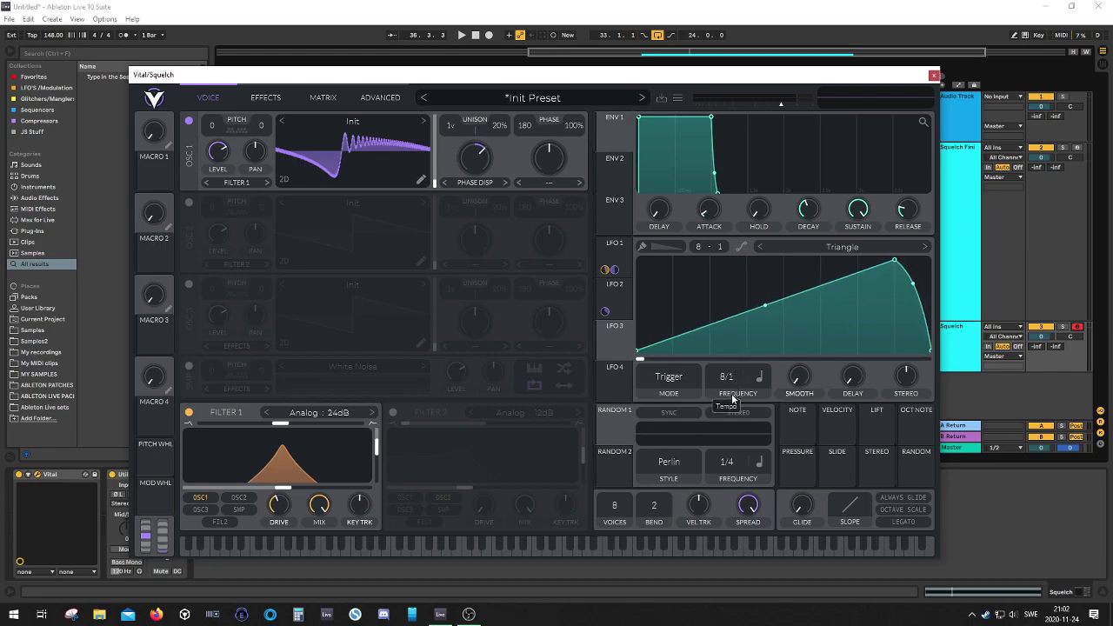
pyautogui.scroll(1, 739, 376)
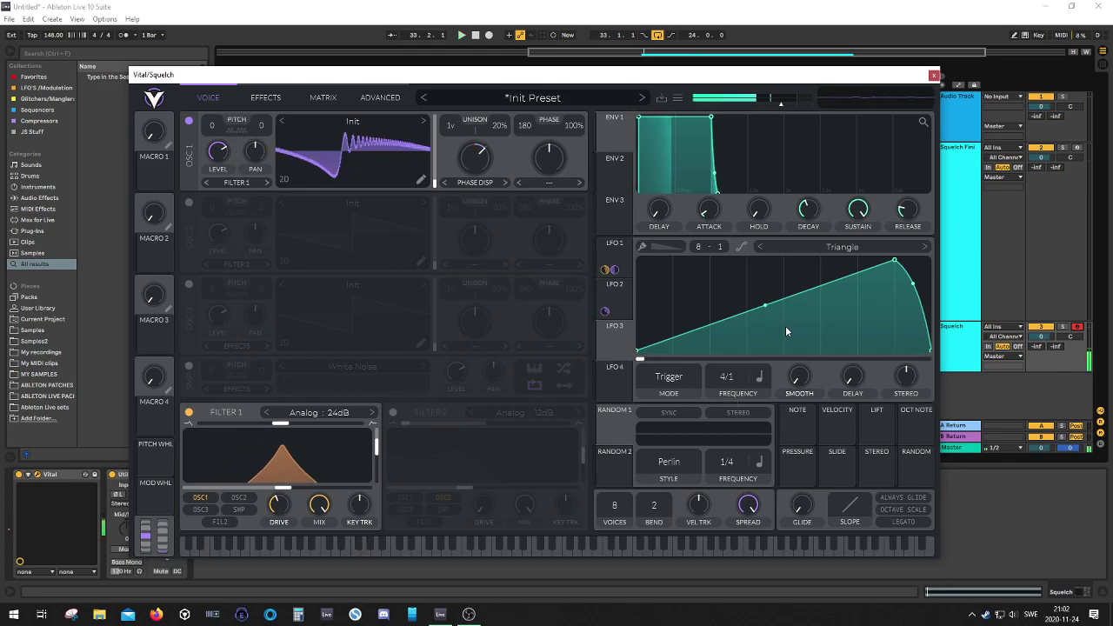
# Assign LFO 3 to LFO 2's frequency, audition the modulation, and return to LFO 3
pyautogui.moveTo(614, 346); pyautogui.dragTo(724, 382)
pyautogui.click(619, 311)
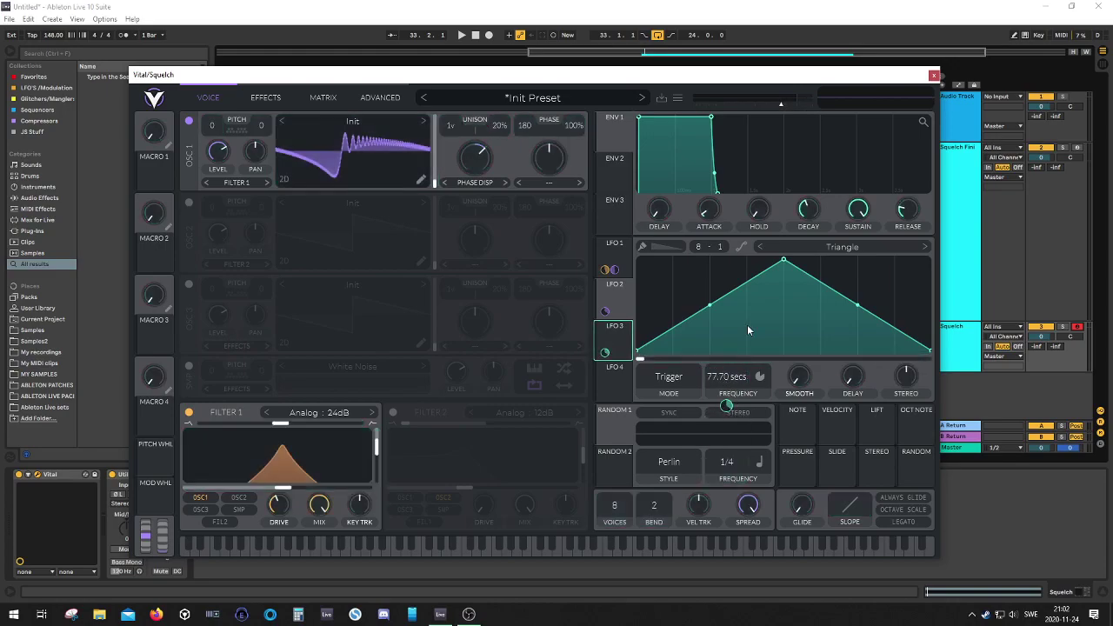
pyautogui.press('space')
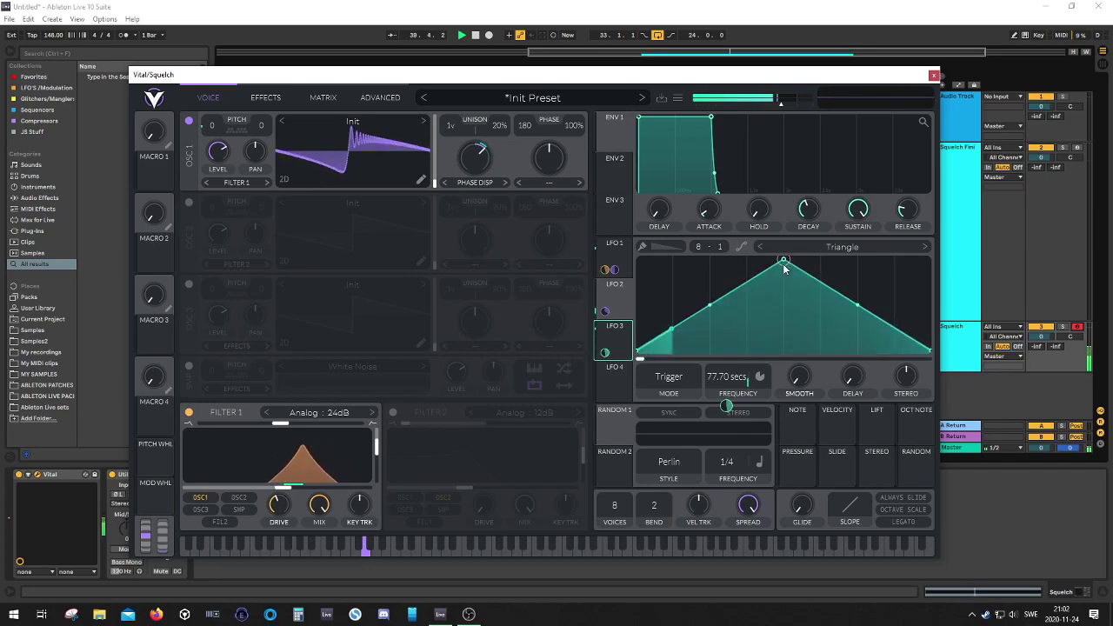
pyautogui.click(623, 342)
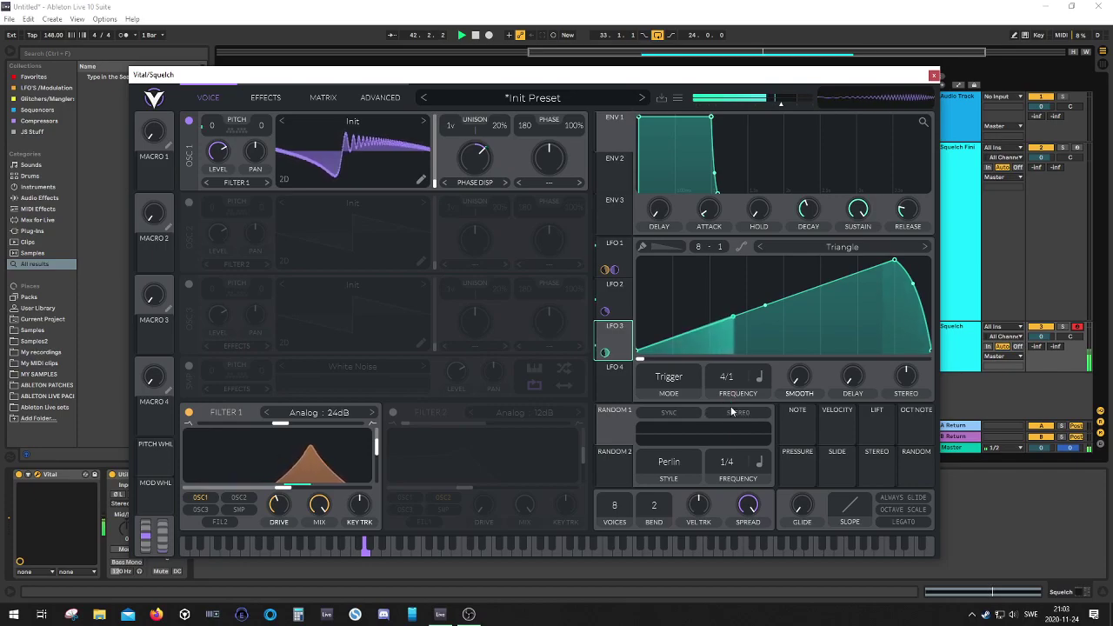
# Set LFO 2's modulation amount on oscillator 1's Phase Disperse to 0.725 and make the modulation stereo
pyautogui.moveTo(605, 353); pyautogui.dragTo(492, 161)
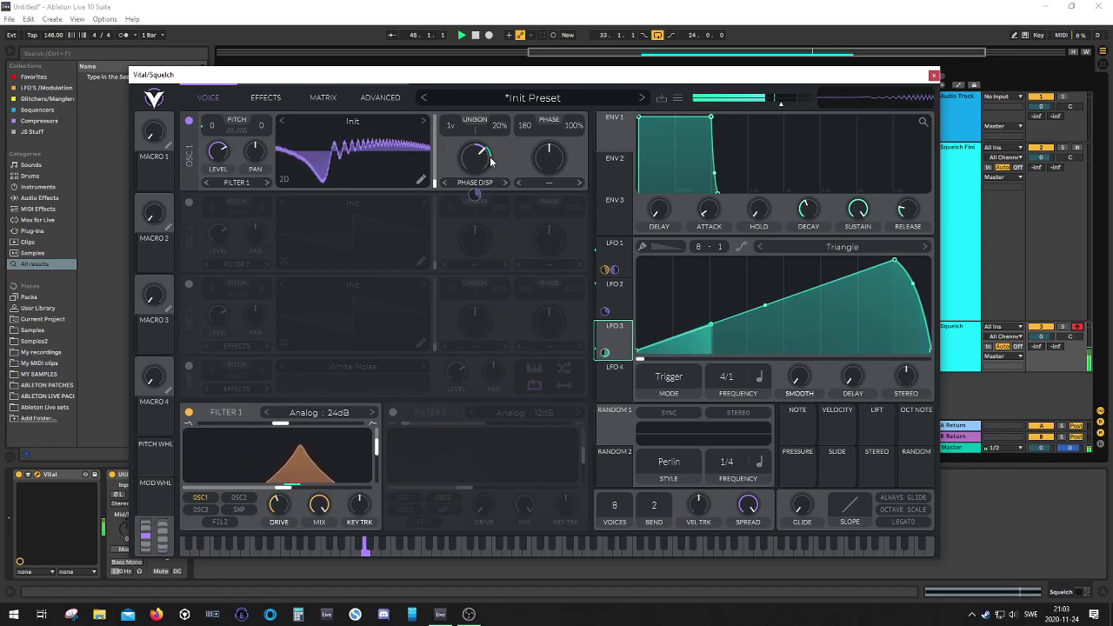
pyautogui.moveTo(476, 195)
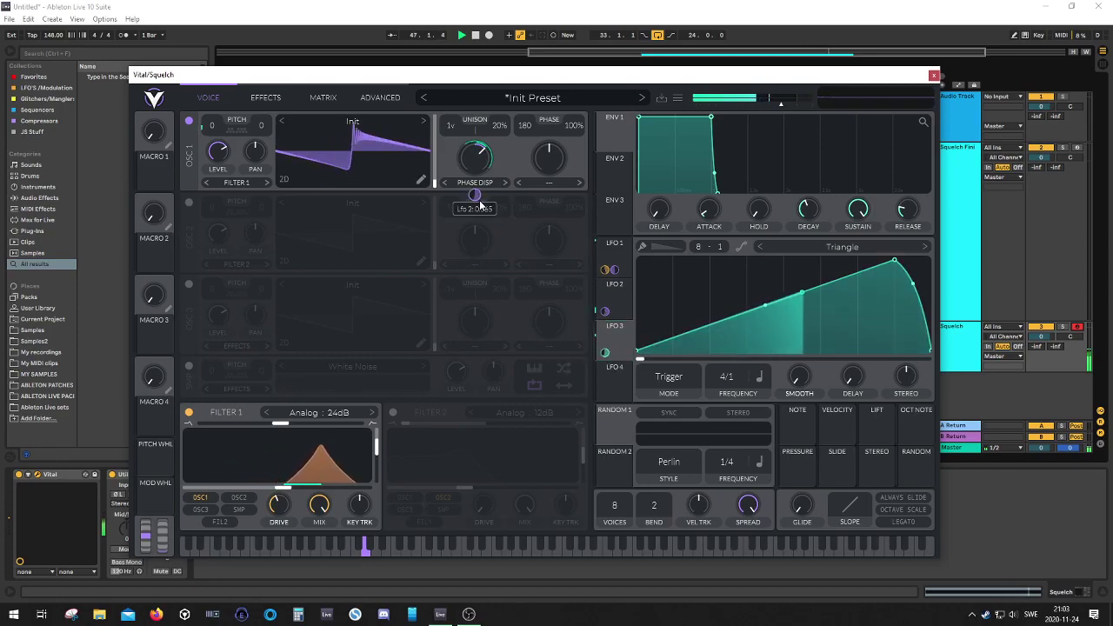
pyautogui.moveTo(476, 196); pyautogui.dragTo(477, 188)
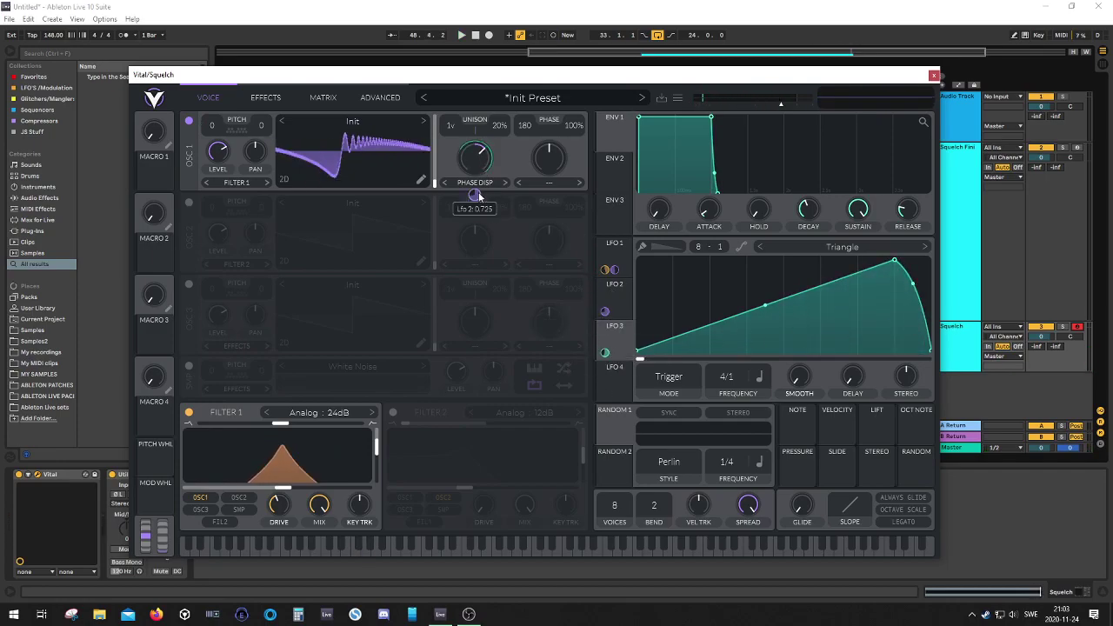
pyautogui.rightClick(477, 199)
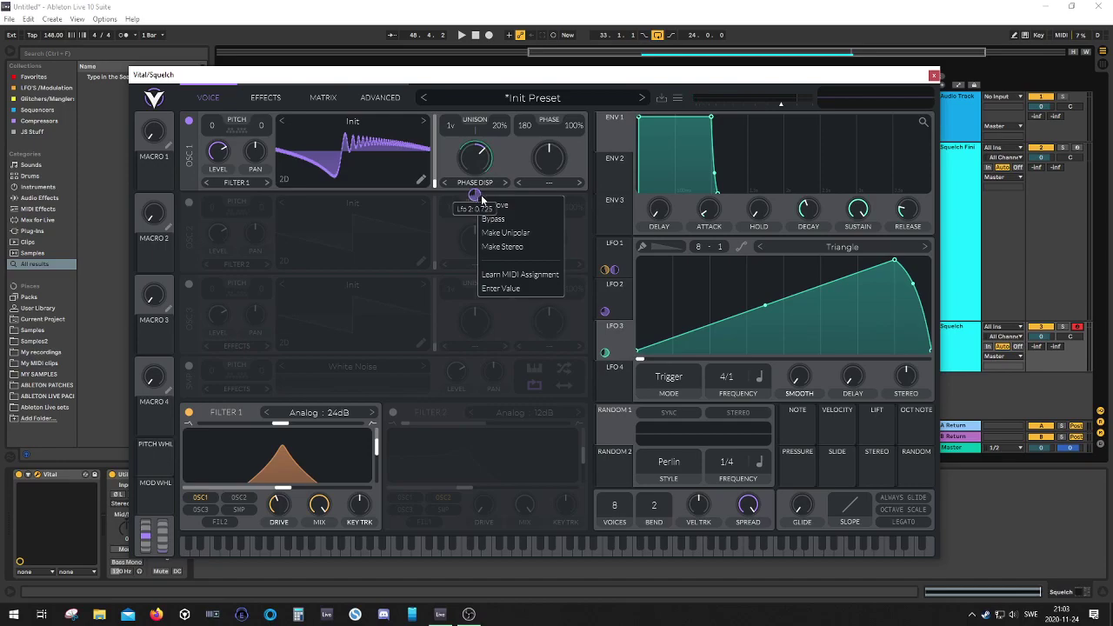
pyautogui.click(514, 249)
# Play the clip and move LFO 3's peak almost to the end of its cycle
pyautogui.press('space')
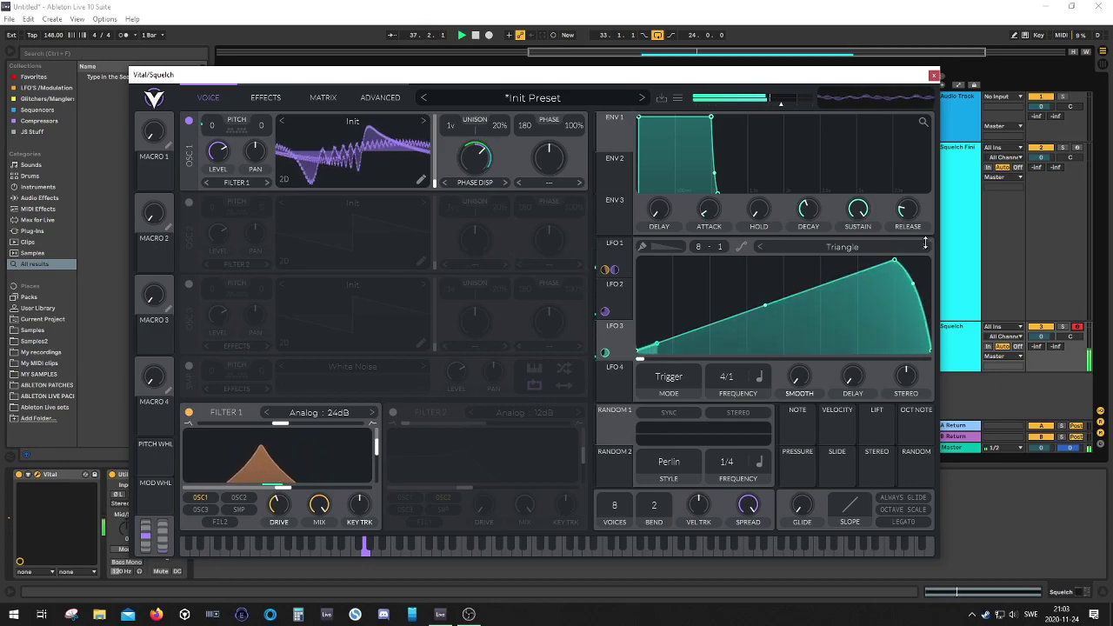
pyautogui.moveTo(894, 260); pyautogui.dragTo(922, 259)
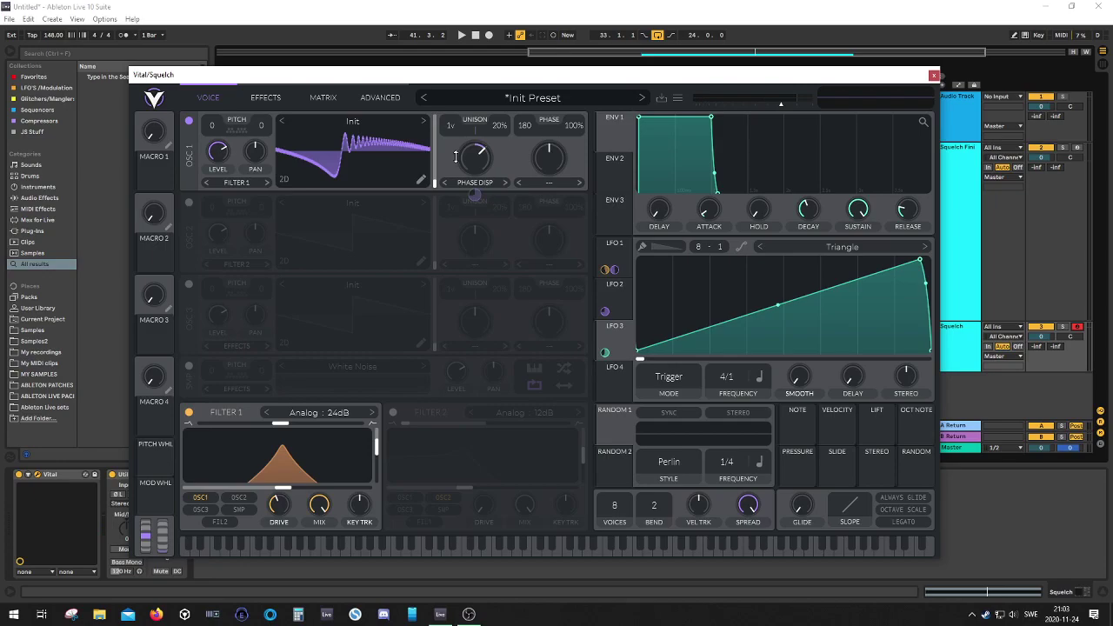
# Enable the Delay effect and move it after the EQ in the effects chain
pyautogui.click(259, 97)
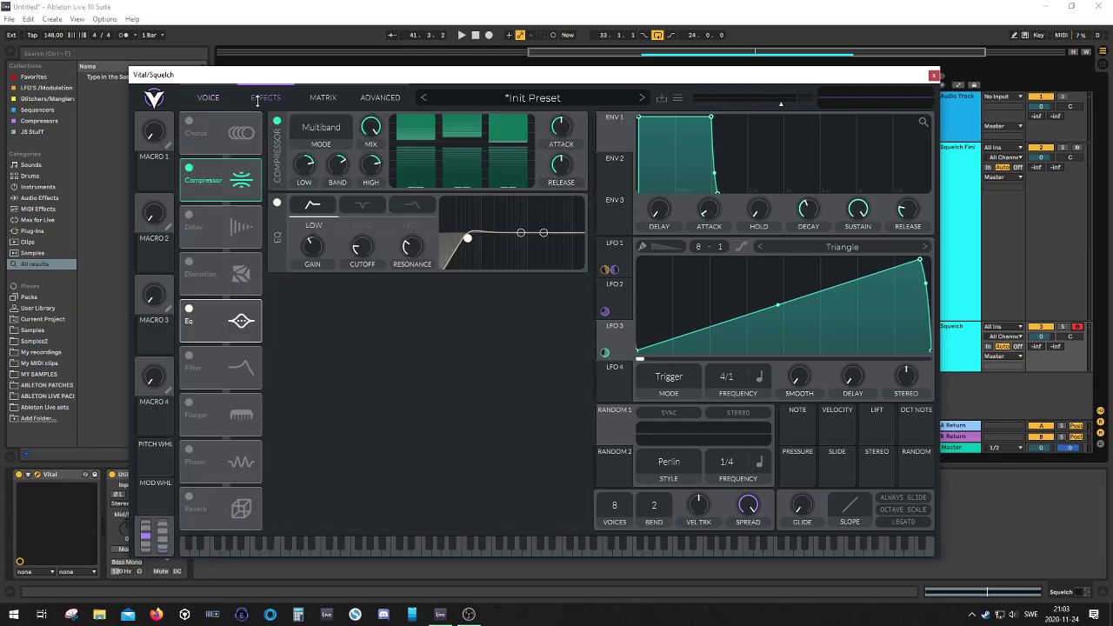
pyautogui.click(190, 214)
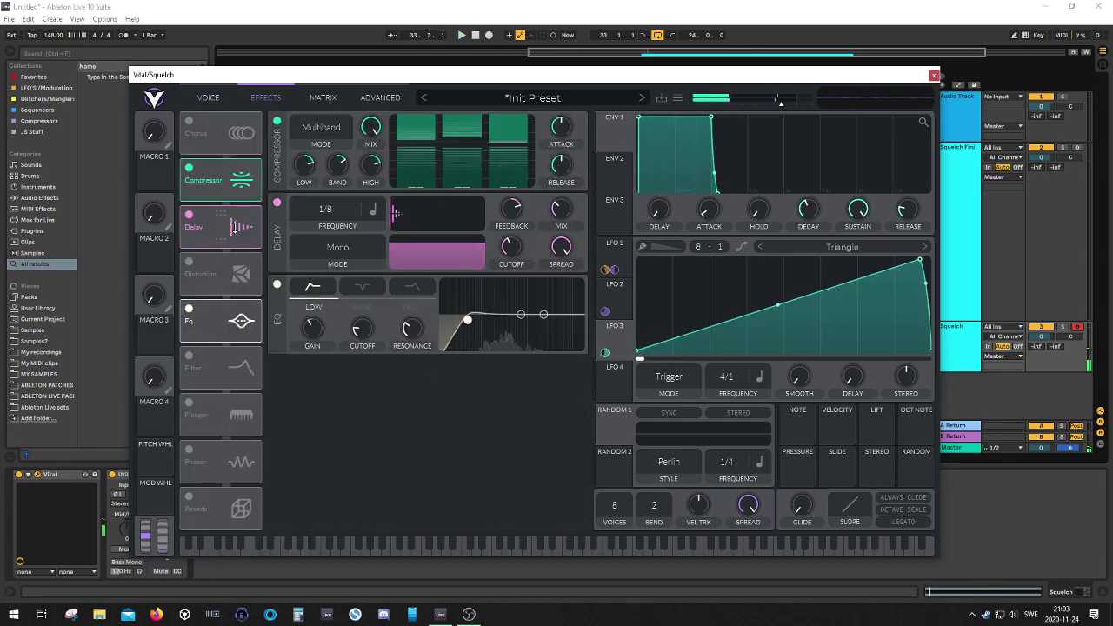
pyautogui.moveTo(233, 226); pyautogui.dragTo(233, 315)
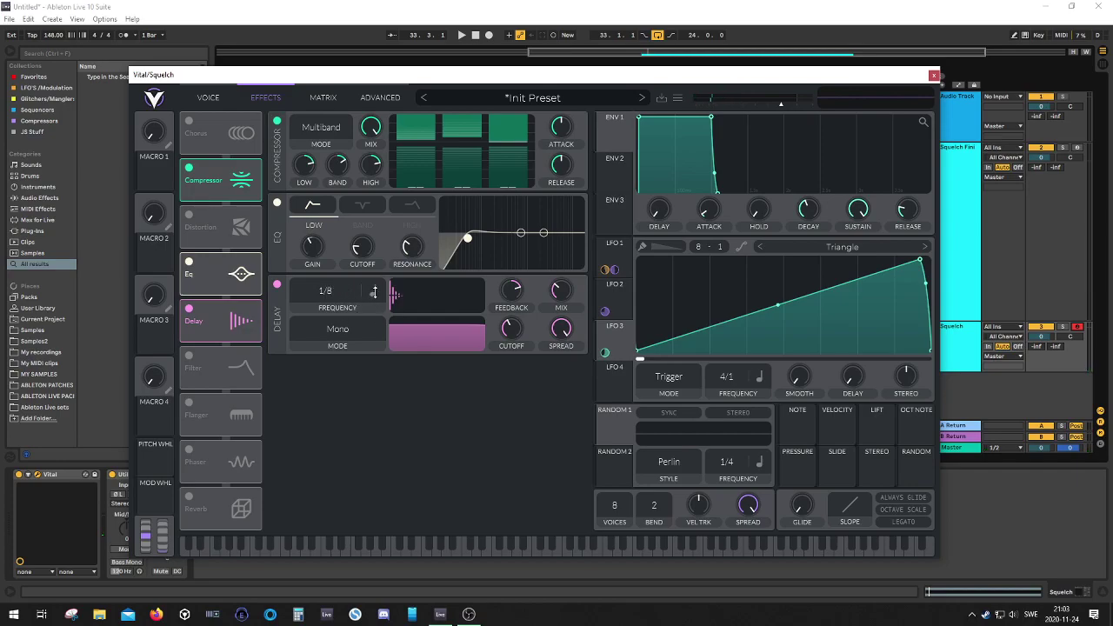
# Set the delay's 1/8 timing to Tempo Dotted and its mode to Mid Ping Pong
pyautogui.click(375, 291)
pyautogui.click(383, 335)
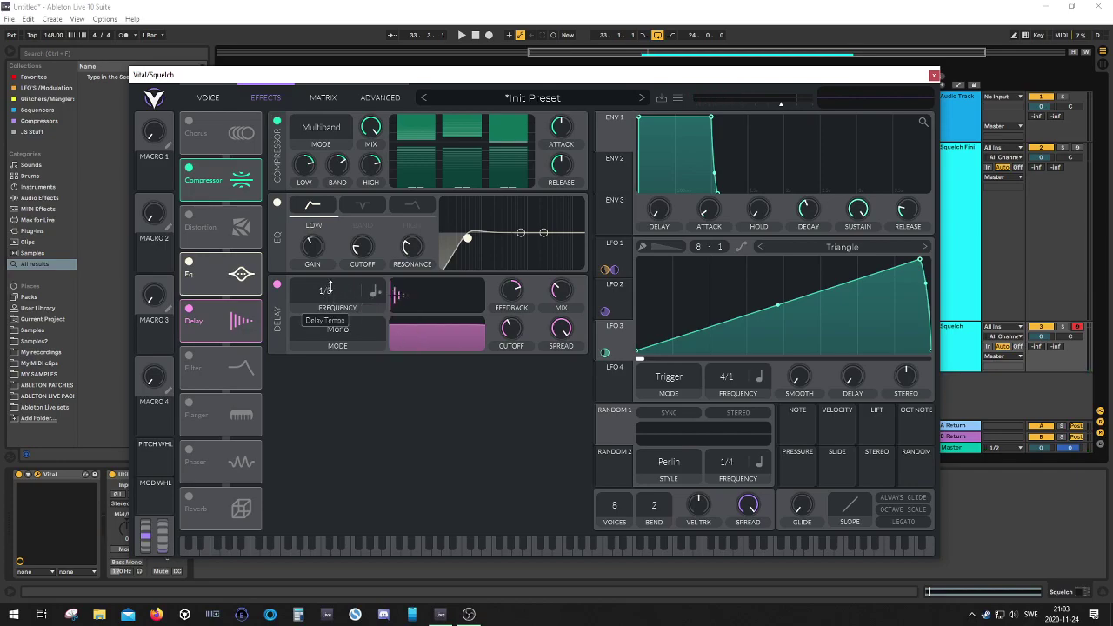
pyautogui.click(369, 289)
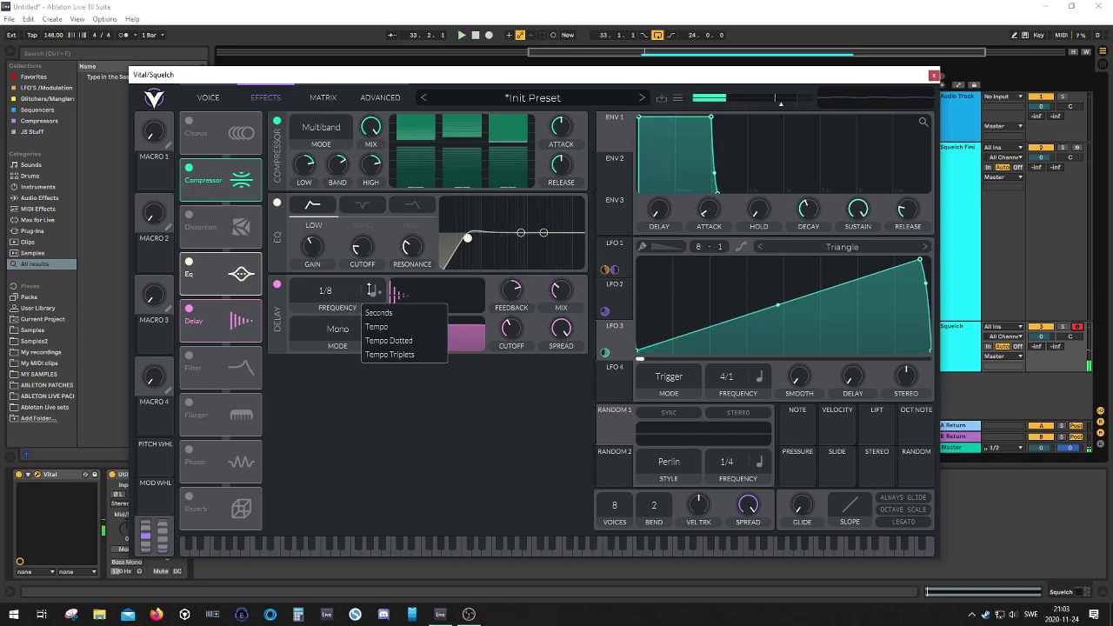
pyautogui.click(338, 291)
pyautogui.click(340, 328)
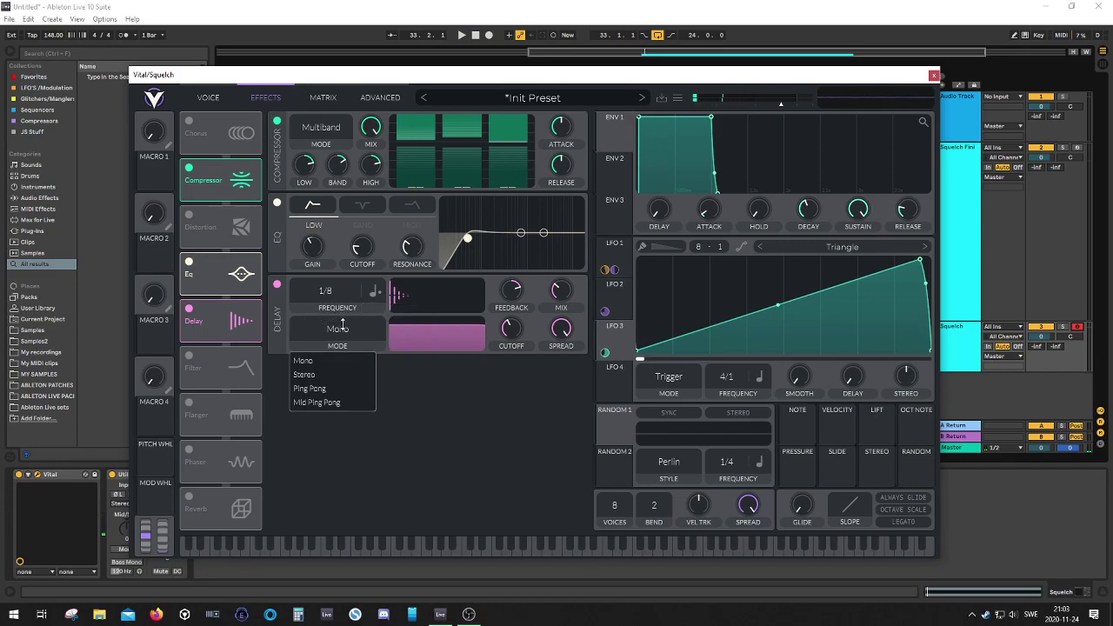
pyautogui.click(334, 402)
# Narrow the delay's filter by lowering its spread and adjusting its cutoff while the clip plays
pyautogui.press('space')
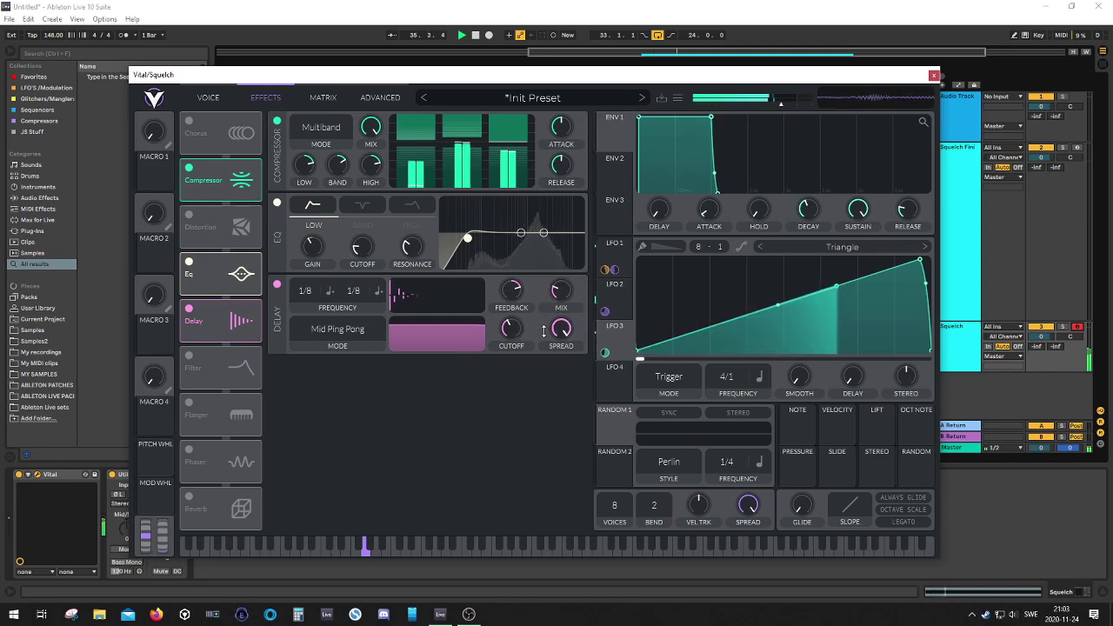
pyautogui.moveTo(549, 320); pyautogui.dragTo(545, 369)
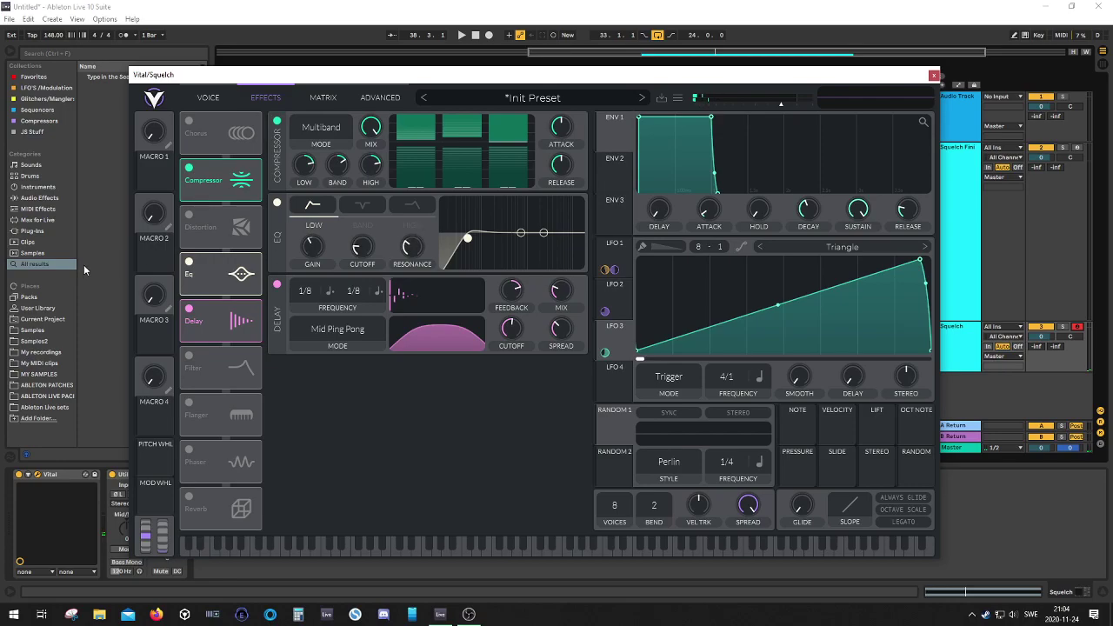
# Enable the Reverb effect and audition the clip through it
pyautogui.click(189, 497)
pyautogui.press('space')
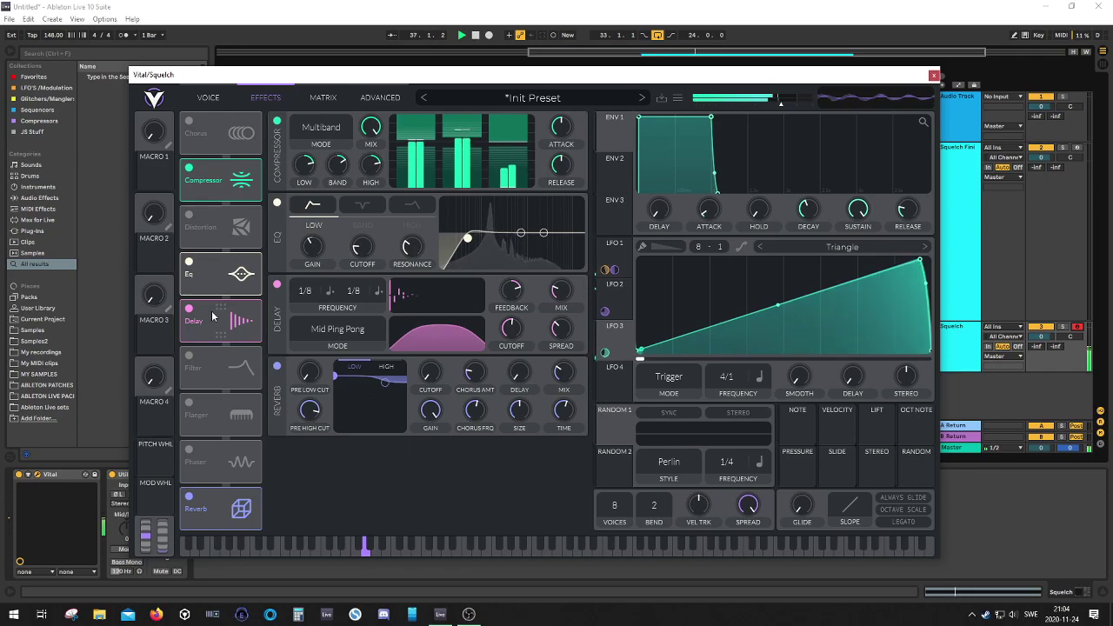
pyautogui.press('space')
# Set oscillator 1's phase distortion type to Formant
pyautogui.click(208, 97)
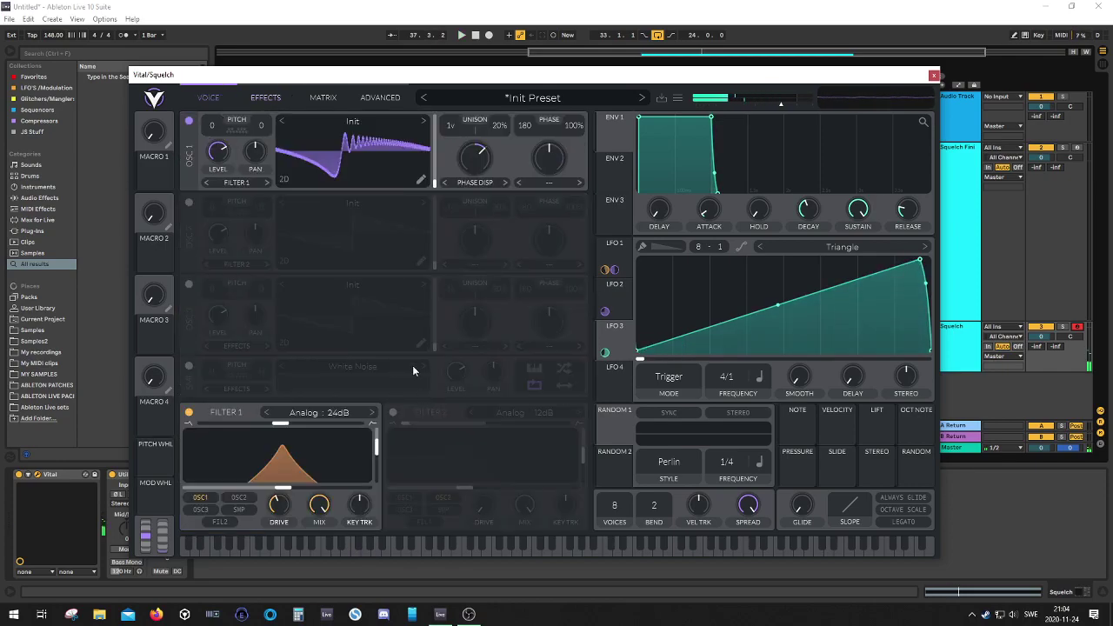
pyautogui.click(556, 185)
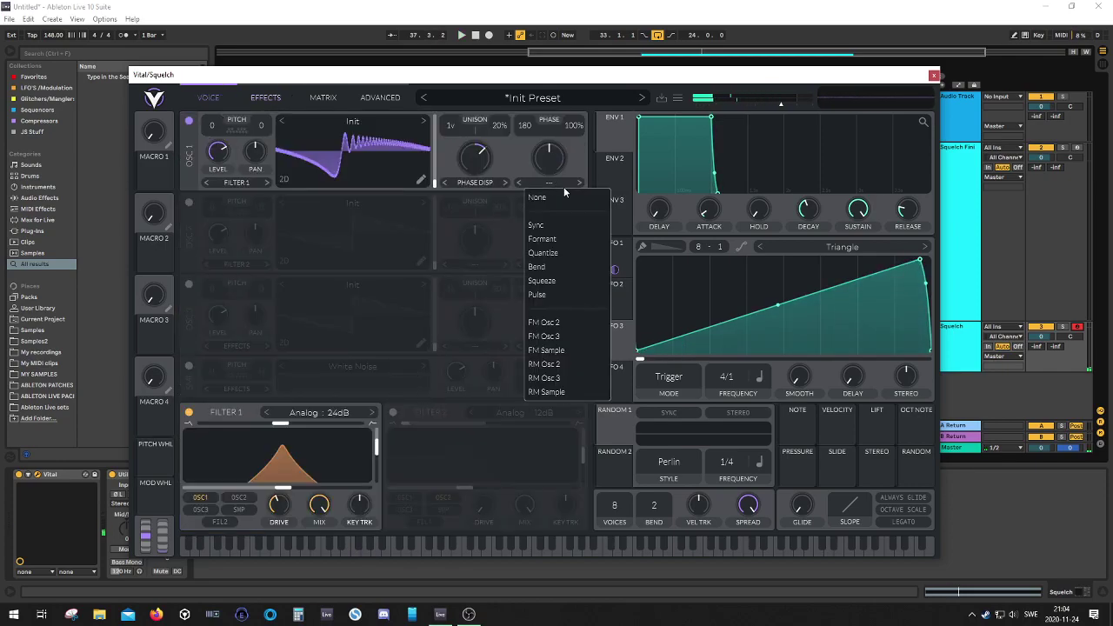
pyautogui.click(541, 239)
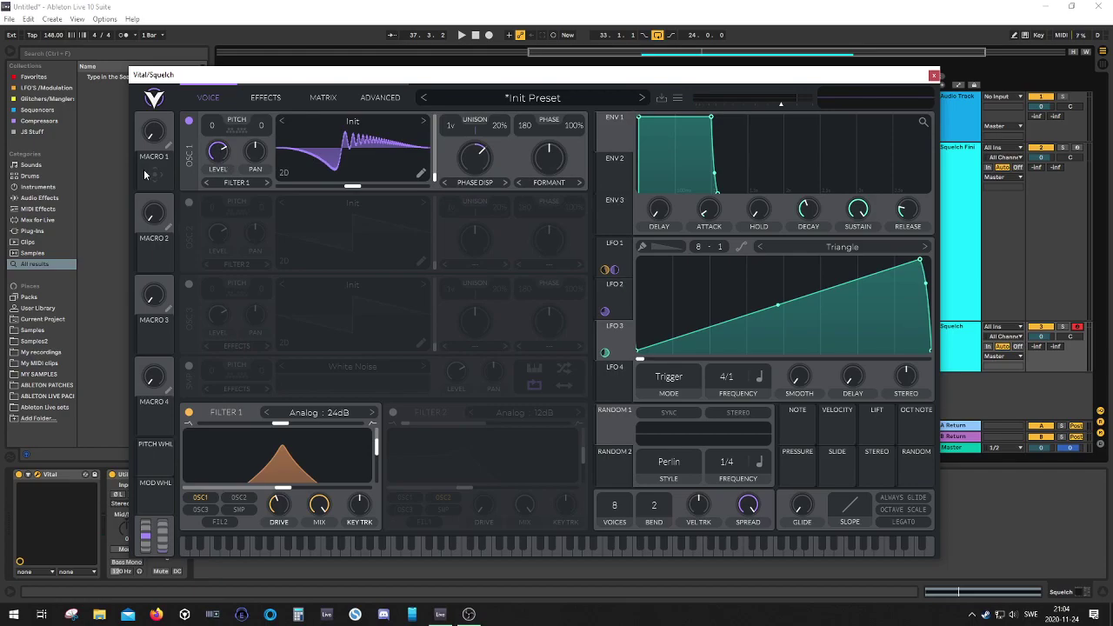
# Assign Macro 1 to oscillator 1's Formant amount, make the modulation bipolar, and increase its depth
pyautogui.moveTo(144, 175); pyautogui.dragTo(545, 209)
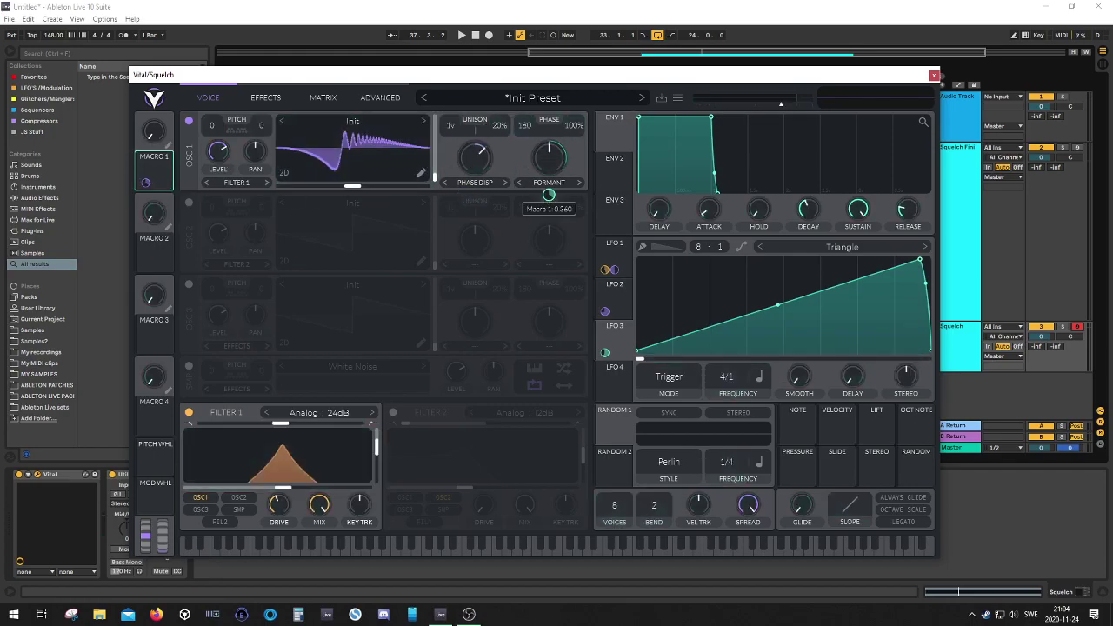
pyautogui.rightClick(549, 195)
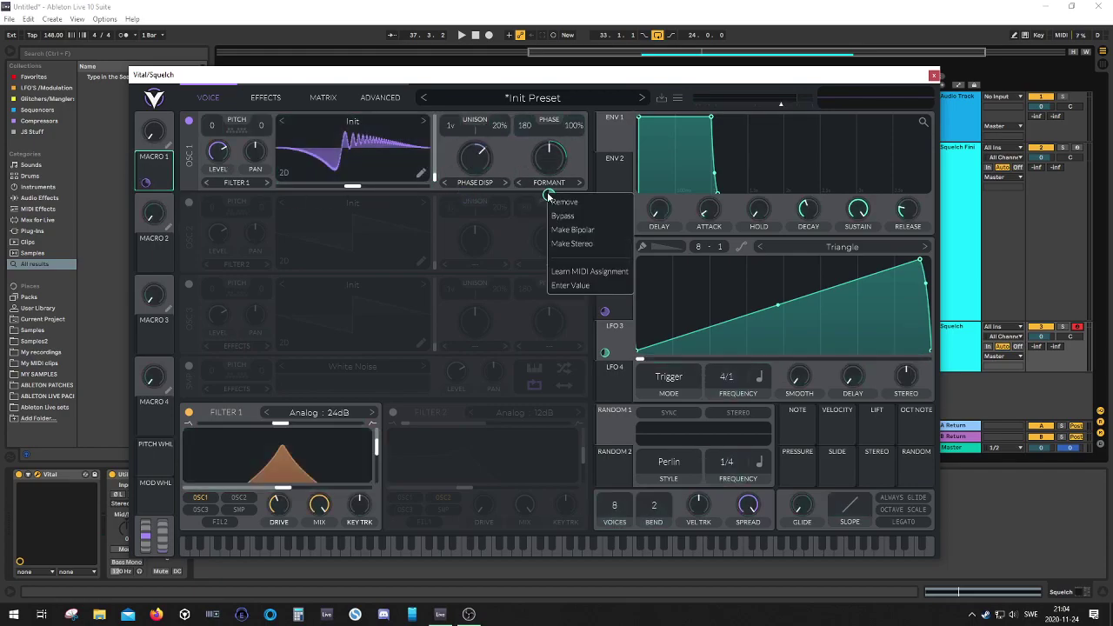
pyautogui.click(577, 231)
pyautogui.moveTo(549, 195); pyautogui.dragTo(549, 170)
# Play the clip and sweep Macro 1 to hear the Formant modulation, leaving it partway up
pyautogui.press('space')
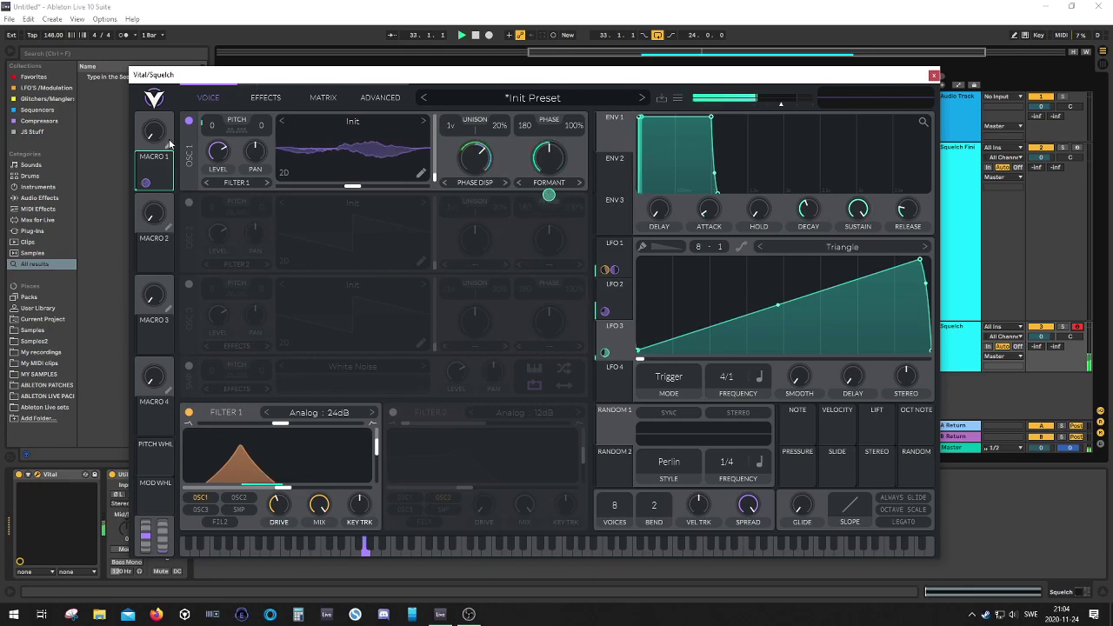
pyautogui.moveTo(154, 136); pyautogui.dragTo(258, 278)
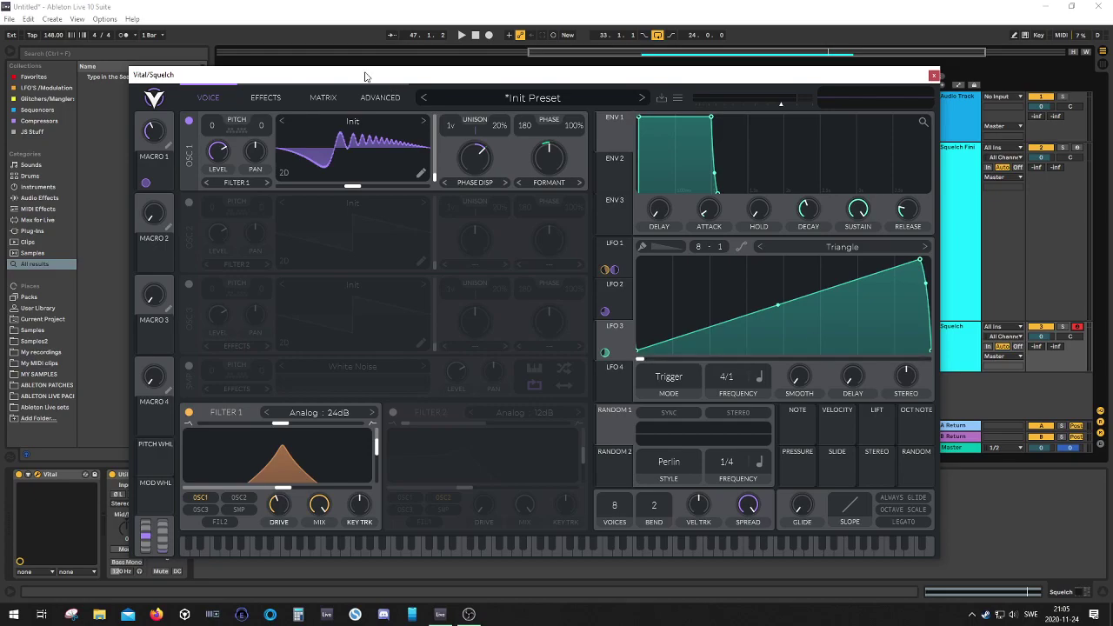
# Add the RHYTHMIZER v1.0 MIDI device from the JS Stuff collection before Vital on the Squelch track
pyautogui.moveTo(366, 77); pyautogui.dragTo(482, 73)
pyautogui.click(31, 133)
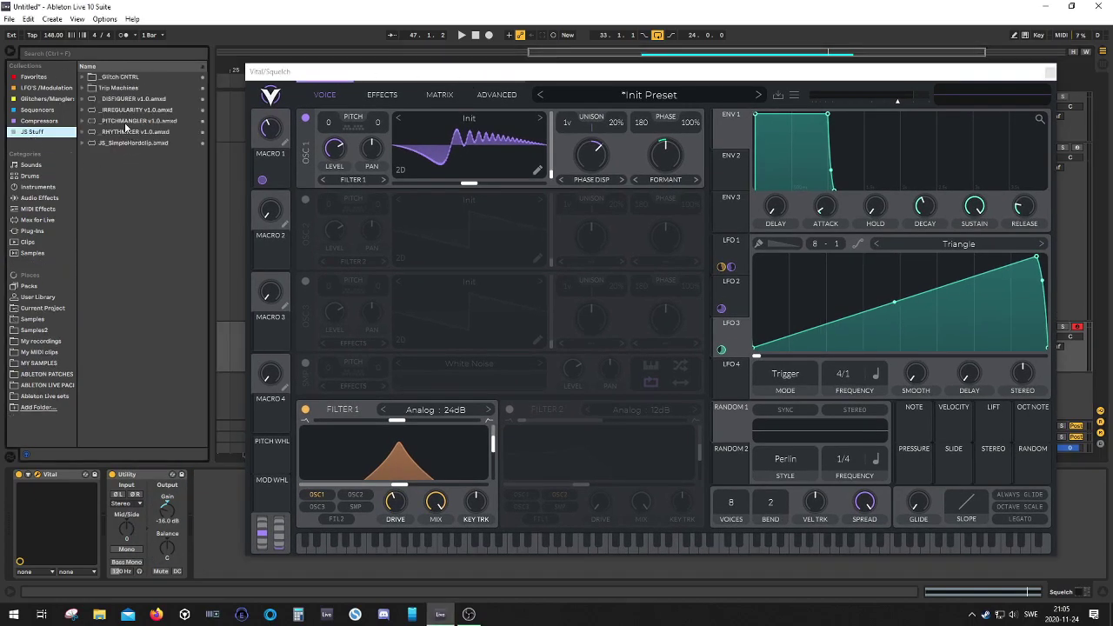
pyautogui.doubleClick(106, 133)
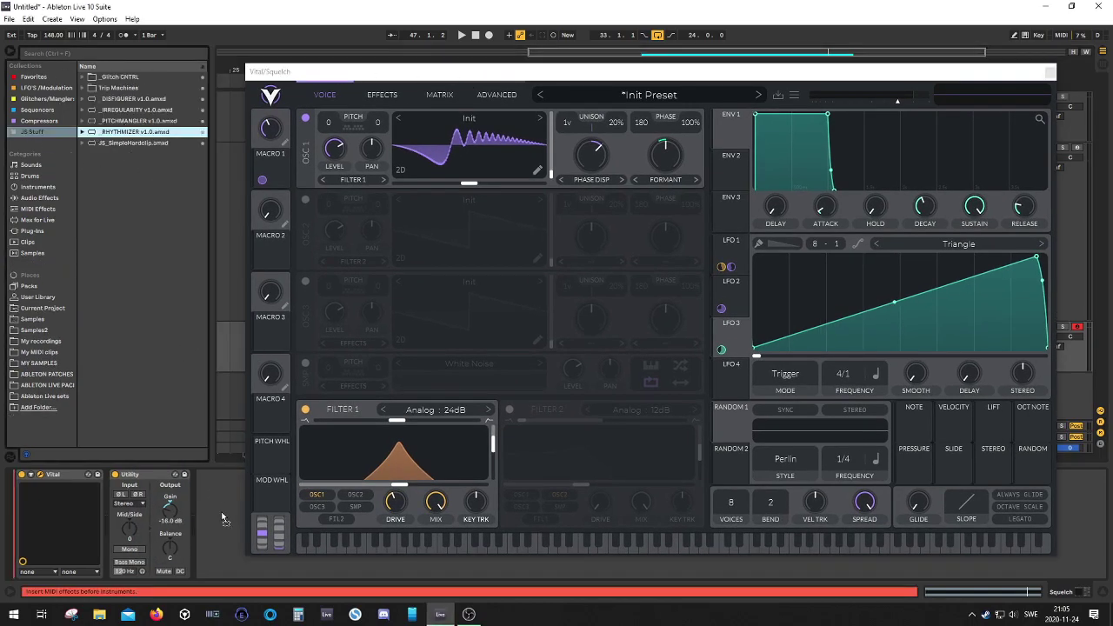
# Set the Rhythmizer's 1/8 probability to 12% and its random note length to 88%
pyautogui.moveTo(421, 71); pyautogui.dragTo(490, 66)
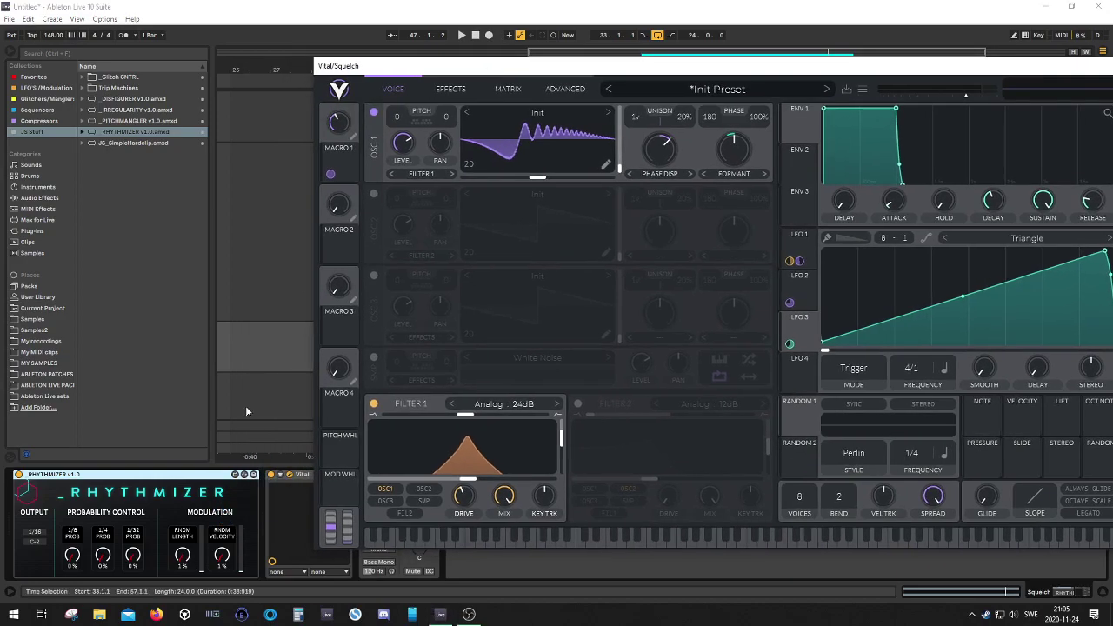
pyautogui.moveTo(192, 564); pyautogui.dragTo(191, 521)
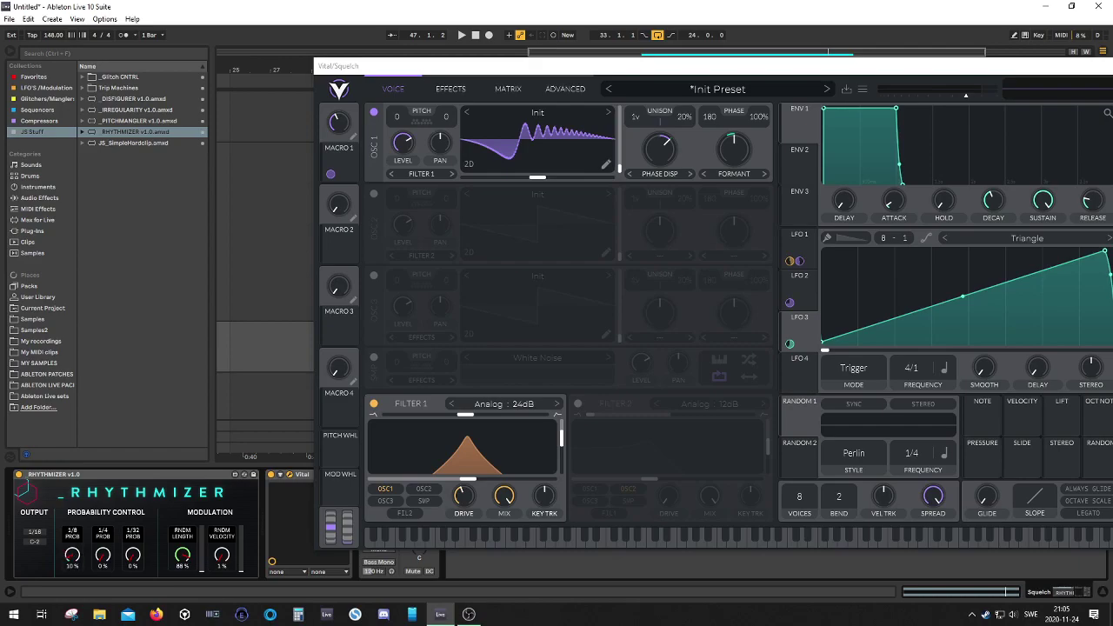
pyautogui.moveTo(641, 65); pyautogui.dragTo(415, 54)
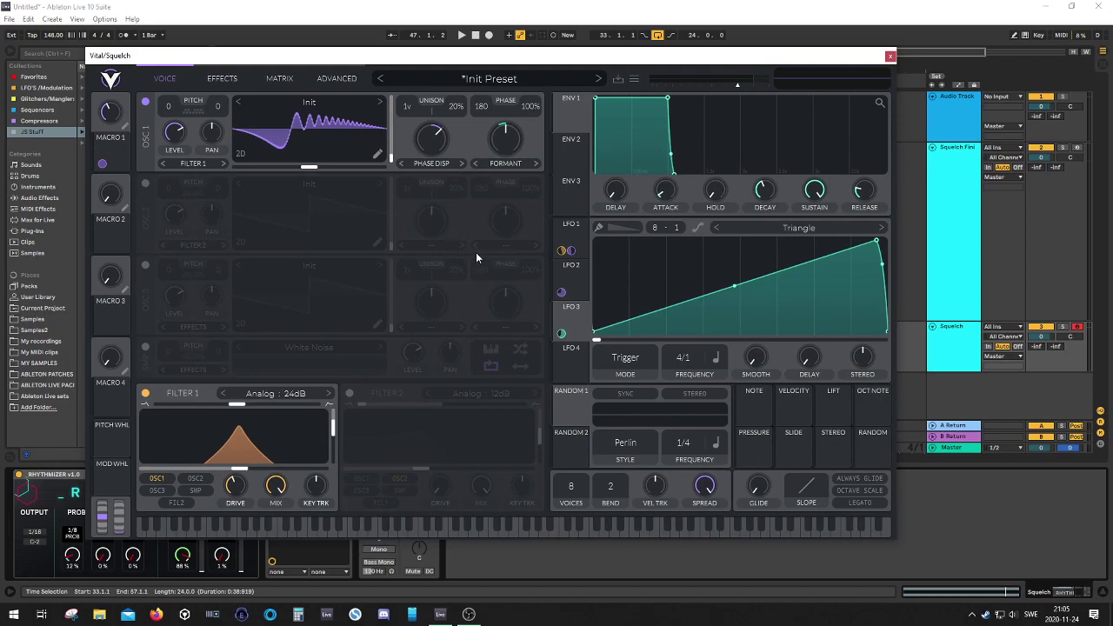
pyautogui.click(628, 360)
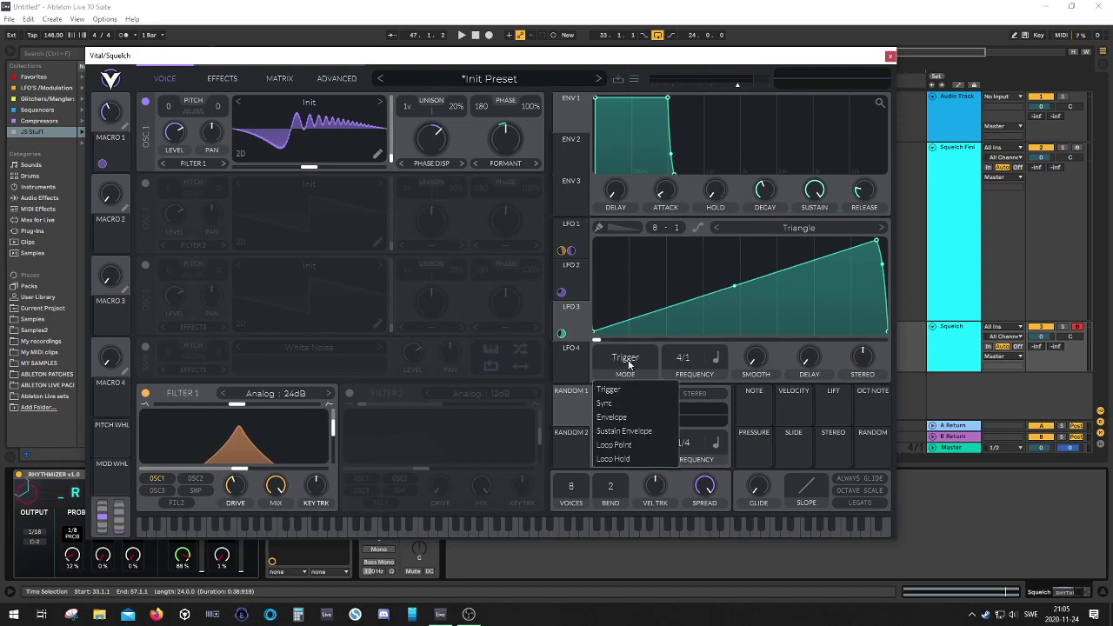
pyautogui.click(612, 417)
pyautogui.click(623, 360)
pyautogui.click(631, 388)
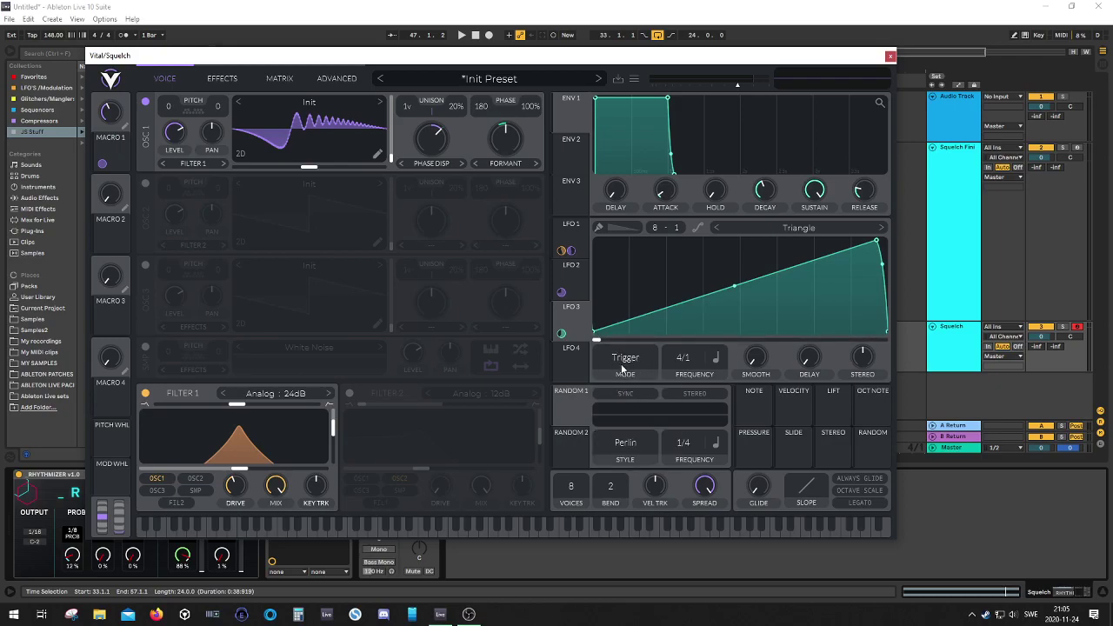
# Set the mode of LFO 3, LFO 2 and LFO 1 to Sync
pyautogui.click(630, 359)
pyautogui.click(620, 403)
pyautogui.click(571, 267)
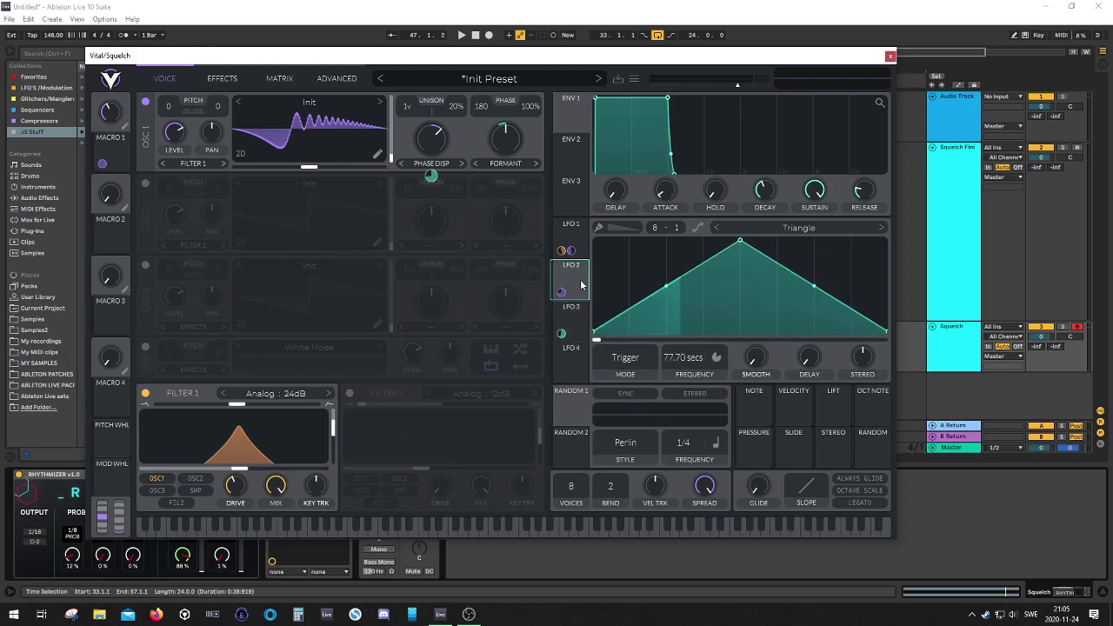
pyautogui.click(622, 357)
pyautogui.click(622, 403)
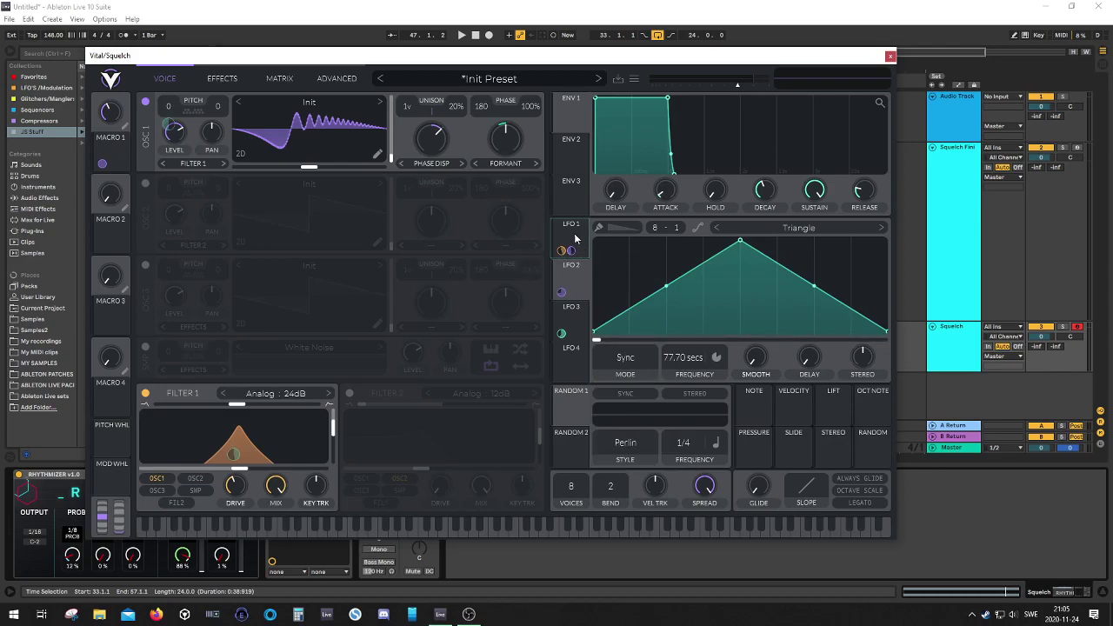
pyautogui.click(571, 237)
pyautogui.click(625, 357)
pyautogui.click(624, 407)
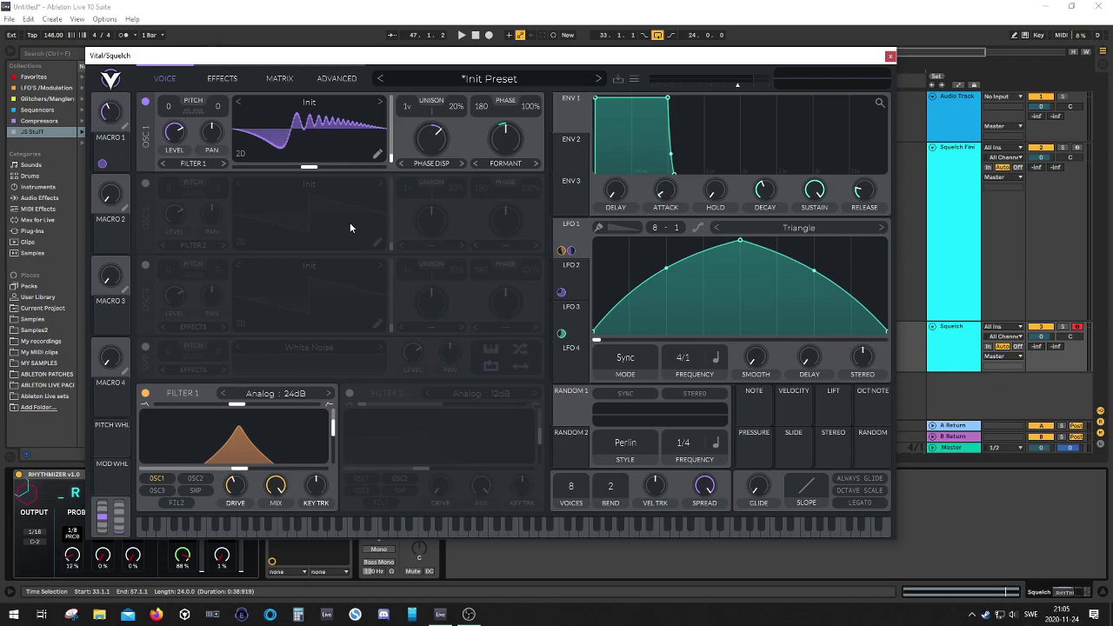
# Play the generated sequence while lengthening Envelope 1's release and adjusting Macro 1 to shift the Formant sound
pyautogui.moveTo(356, 58); pyautogui.dragTo(391, 101)
pyautogui.press('space')
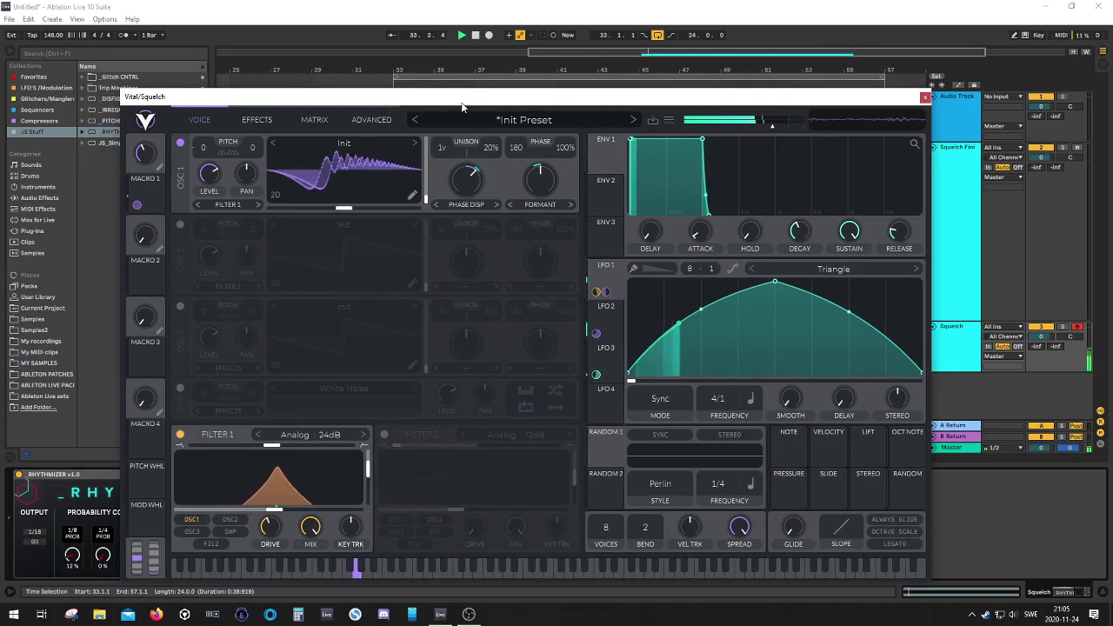
pyautogui.moveTo(462, 103); pyautogui.dragTo(414, 71)
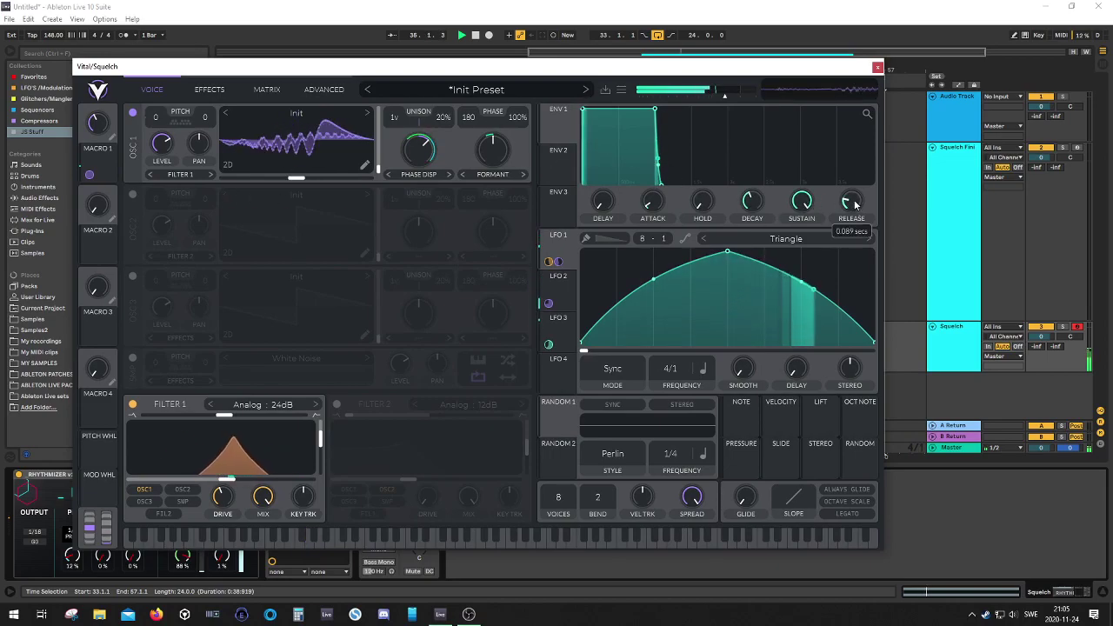
pyautogui.moveTo(851, 221); pyautogui.dragTo(845, 211)
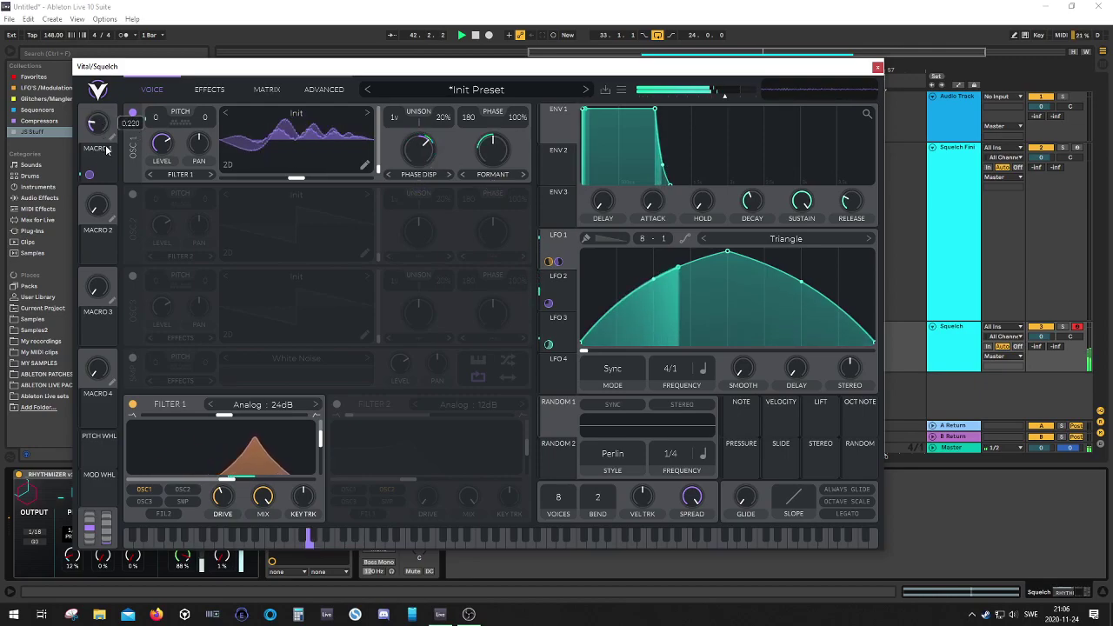
pyautogui.moveTo(107, 142)
pyautogui.mouseDown()
pyautogui.moveTo(125, 91)
pyautogui.moveTo(120, 126)
pyautogui.mouseUp()
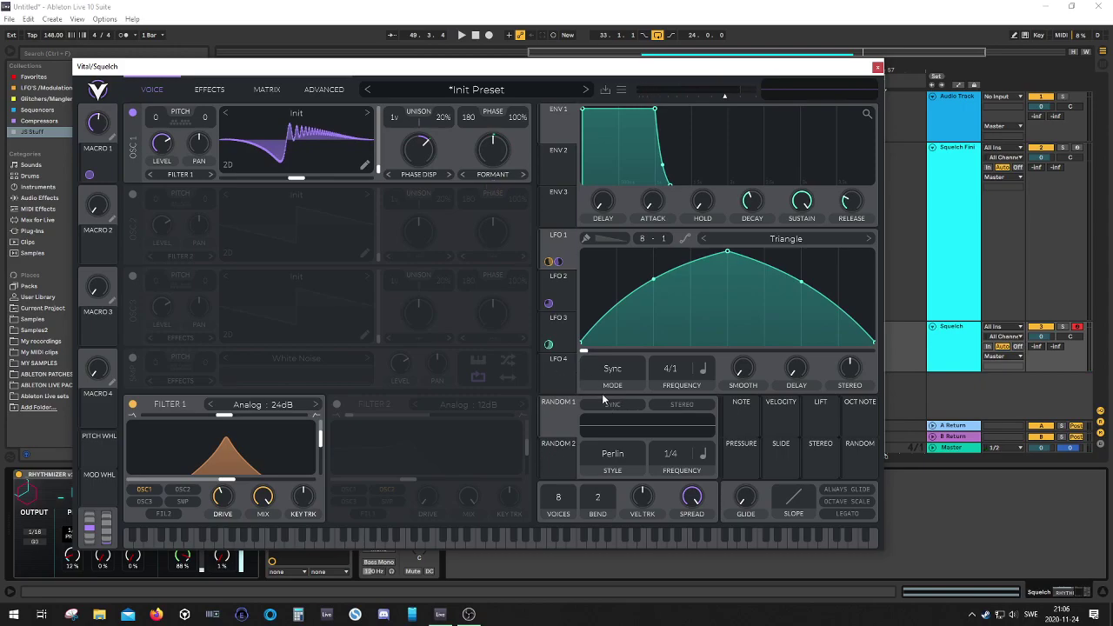
# Assign the per-note Random source to oscillator 1's Formant amount and play the sequence to hear it
pyautogui.moveTo(858, 464); pyautogui.dragTo(552, 266)
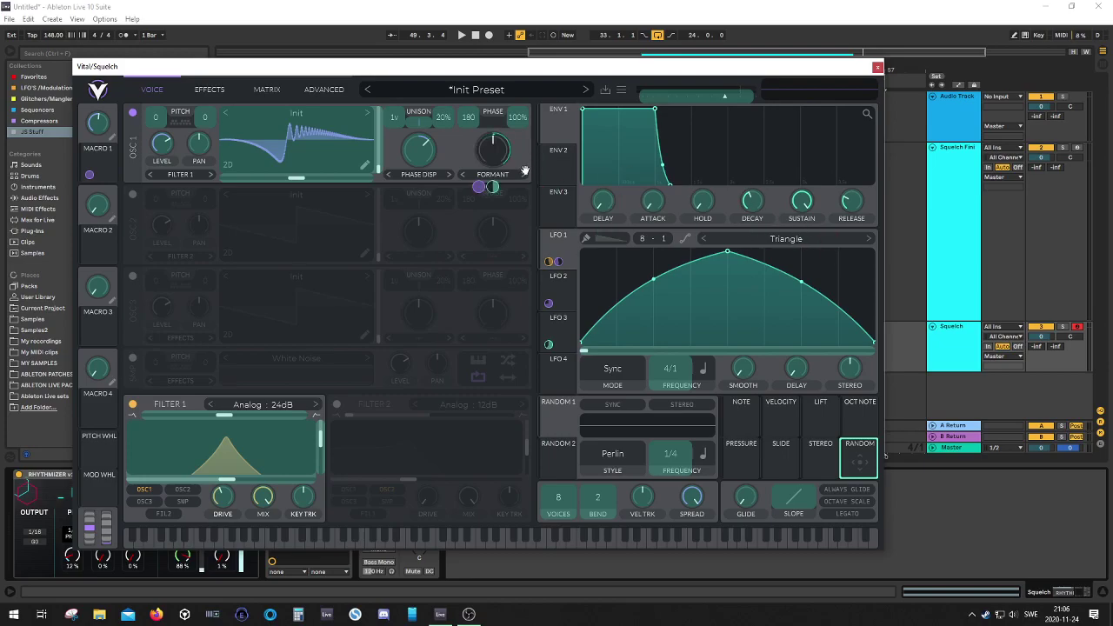
pyautogui.moveTo(525, 170); pyautogui.dragTo(496, 153)
pyautogui.press('space')
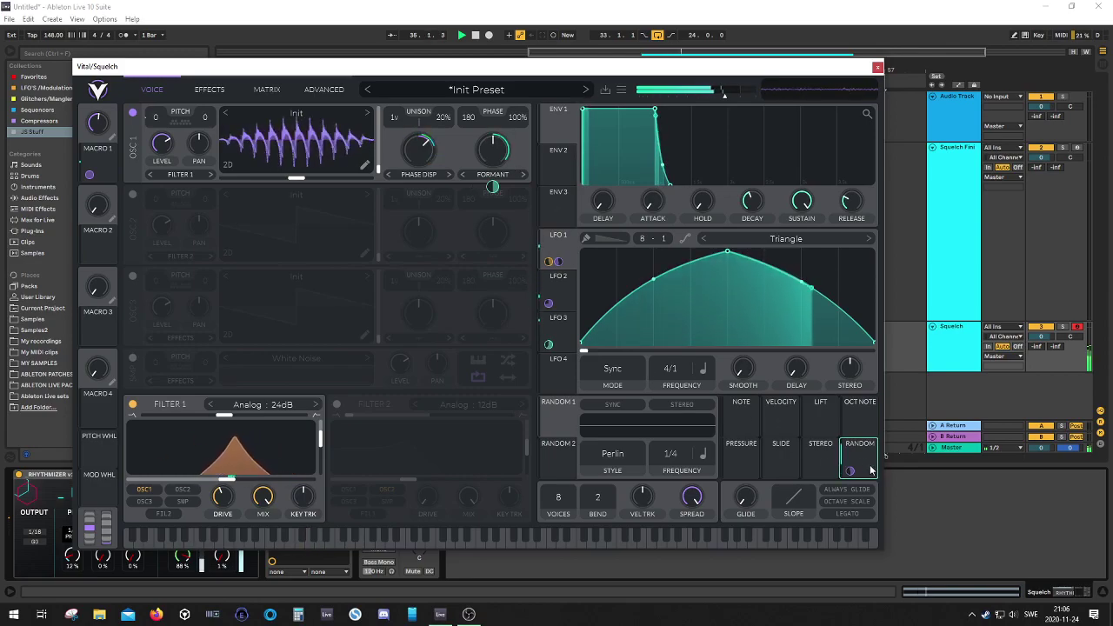
# Assign the Random source to oscillator 1's level and Filter 1's drive, and adjust the drive modulation
pyautogui.moveTo(871, 470); pyautogui.dragTo(157, 153)
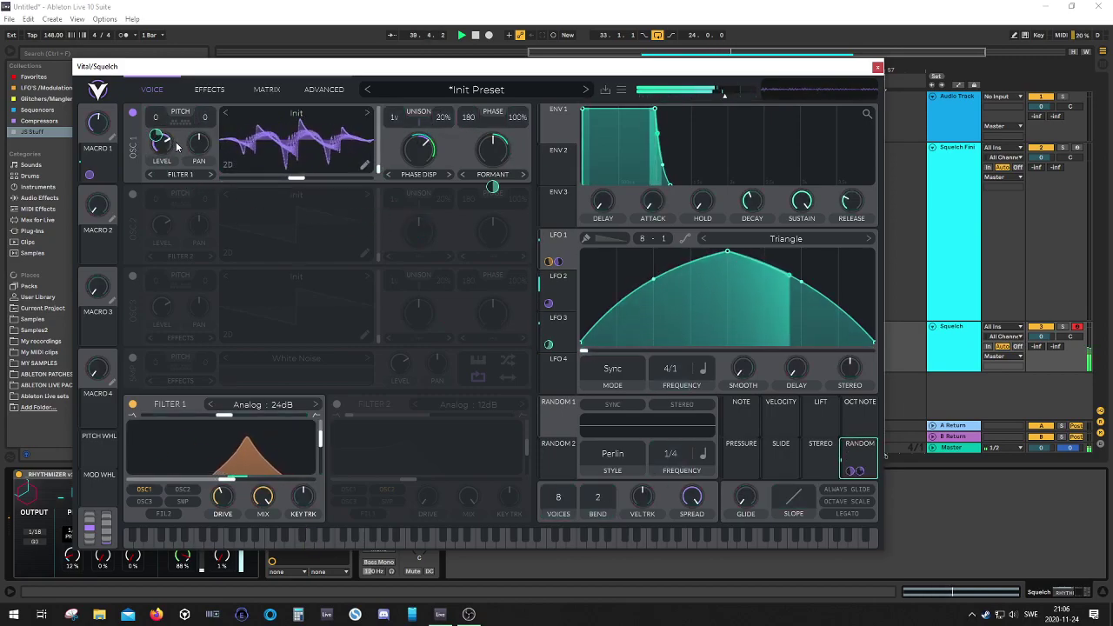
pyautogui.moveTo(855, 471); pyautogui.dragTo(221, 466)
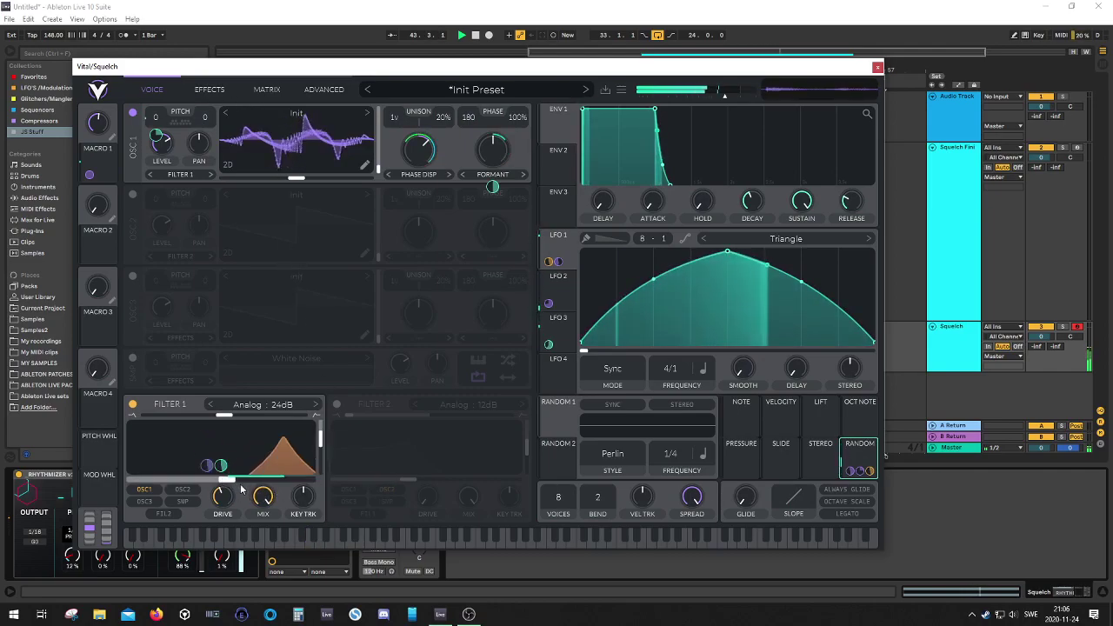
pyautogui.moveTo(223, 469); pyautogui.dragTo(223, 500)
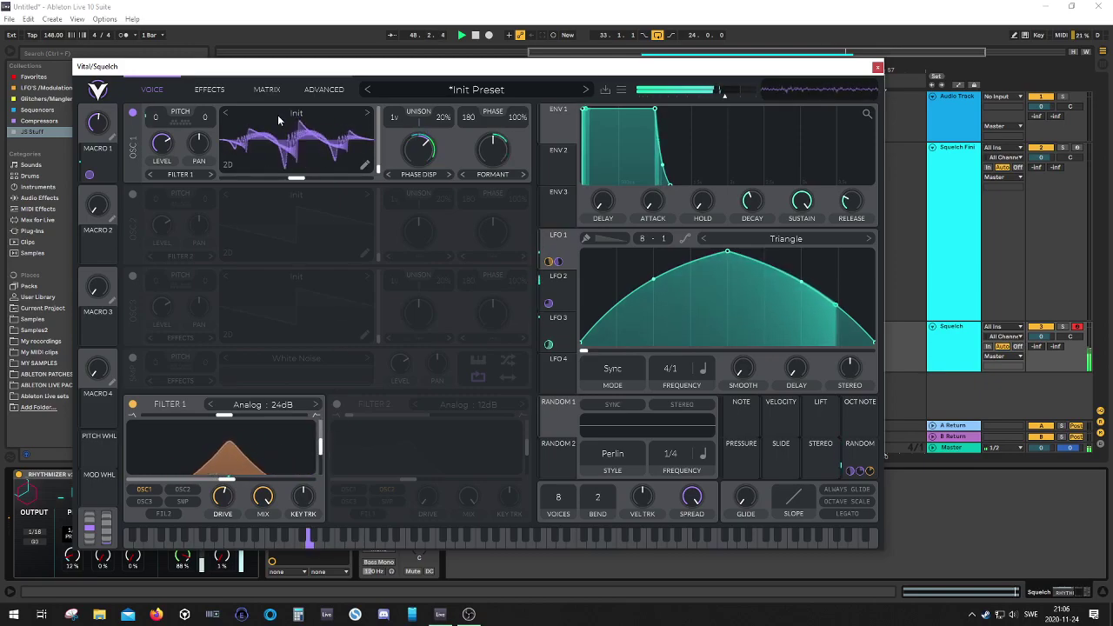
# Open the effects page of the squelch patch
pyautogui.click(209, 88)
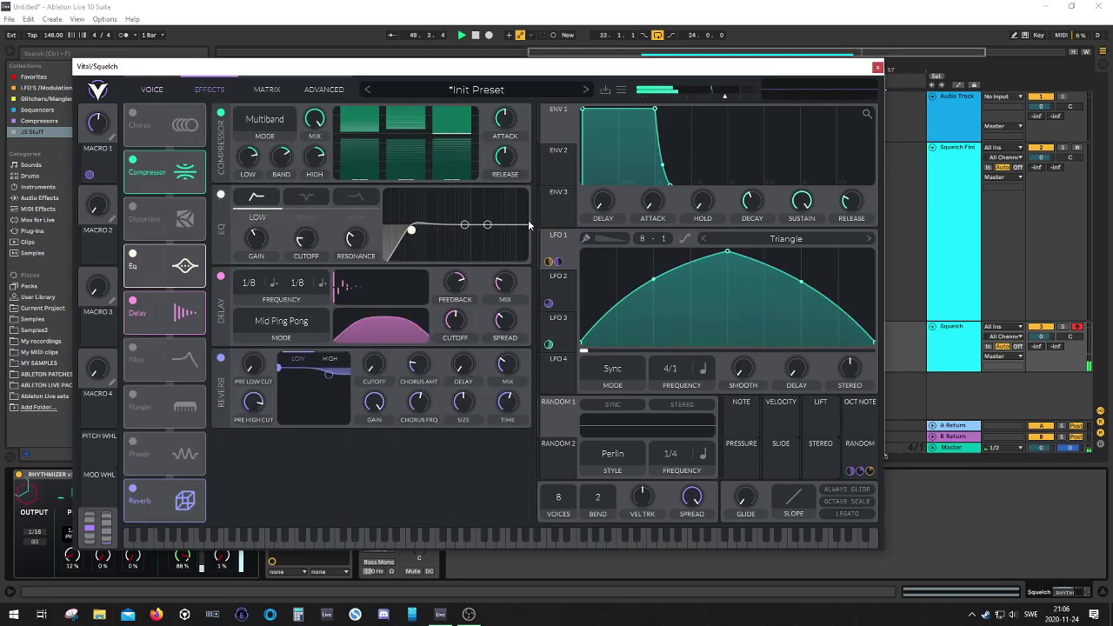